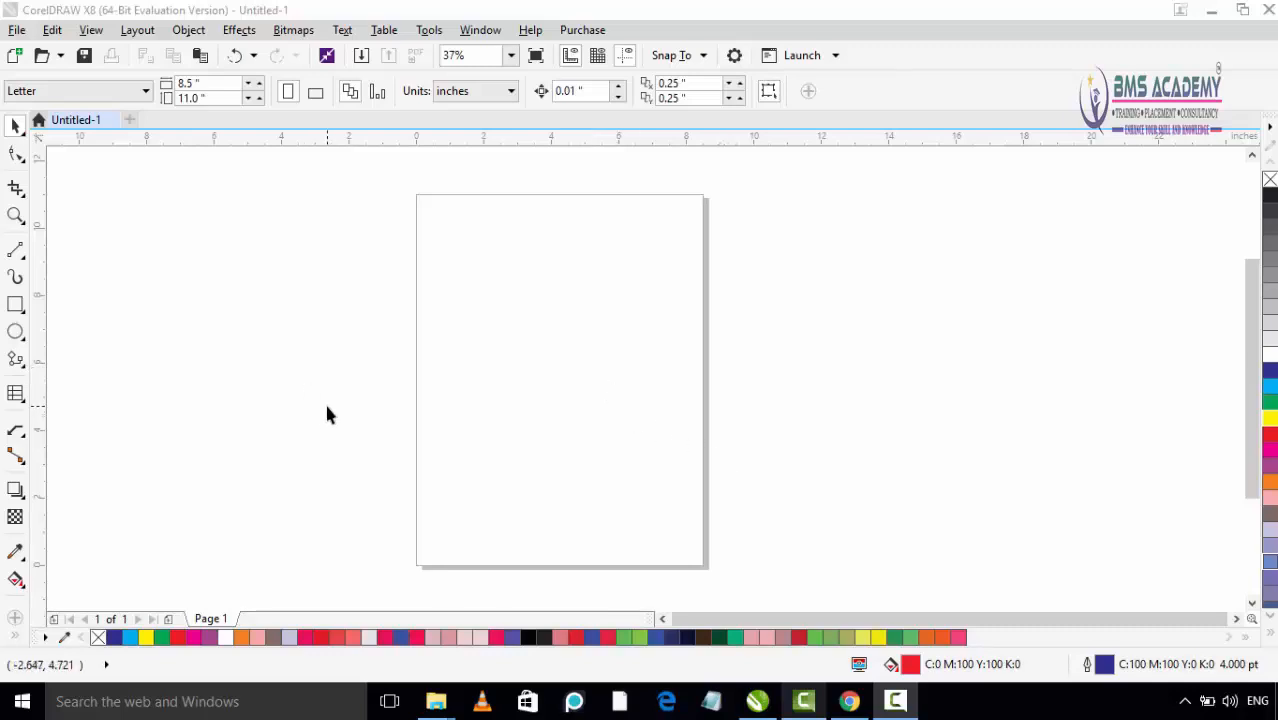
Draw a rectangle about 2.75 by 2.25 inches in the upper part of the page.
{"action": "left_click", "coordinate": [20, 494]}
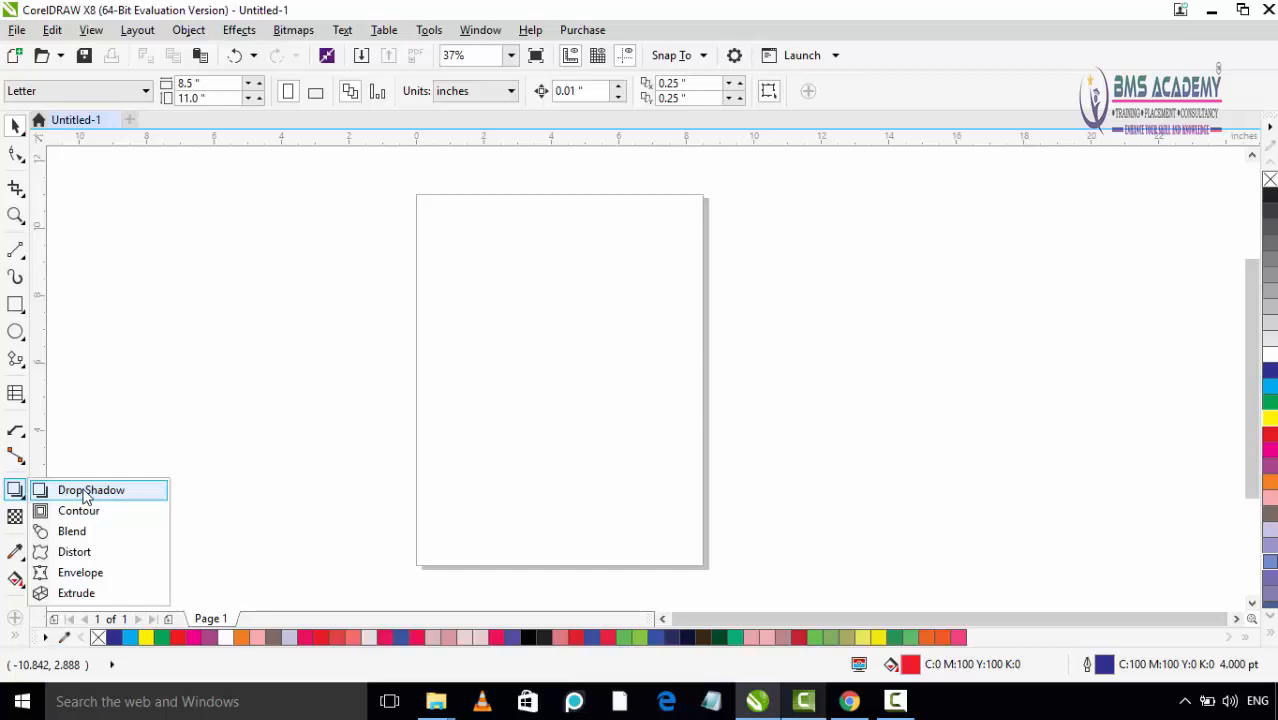
{"action": "left_click", "coordinate": [17, 310]}
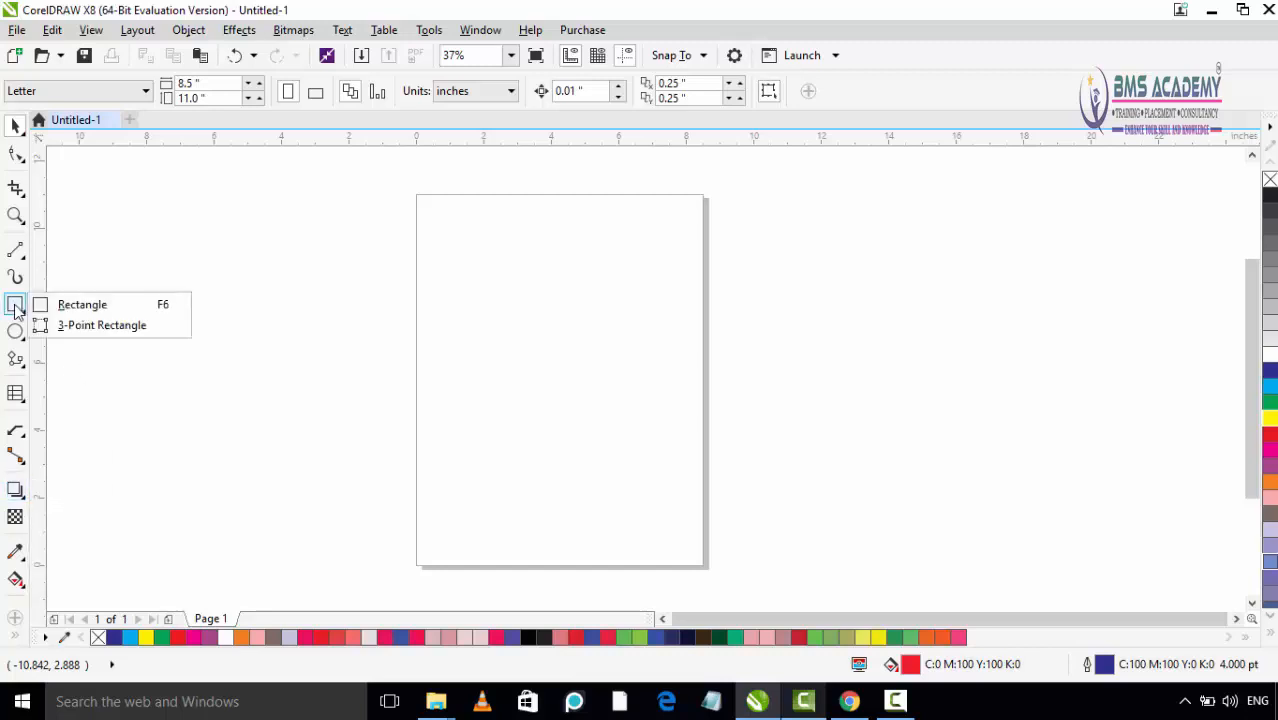
{"action": "left_click", "coordinate": [78, 305]}
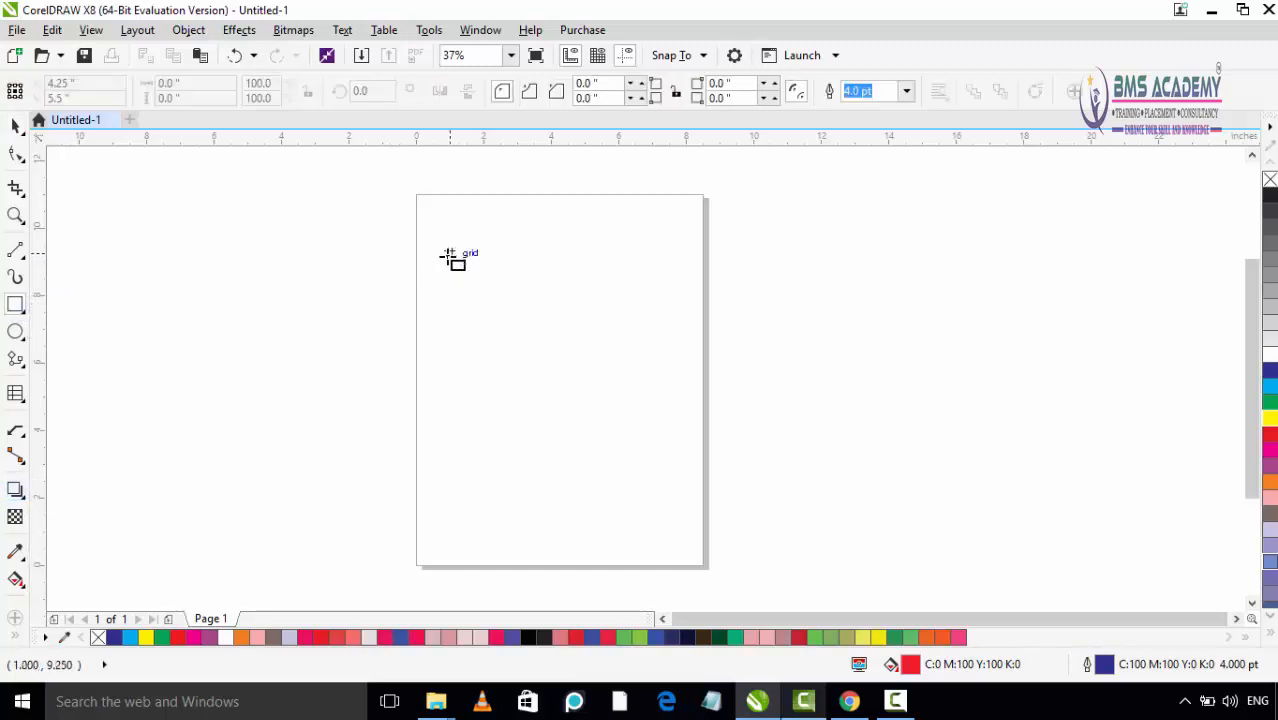
{"action": "left_click_drag", "start_coordinate": [449, 253], "coordinate": [544, 329]}
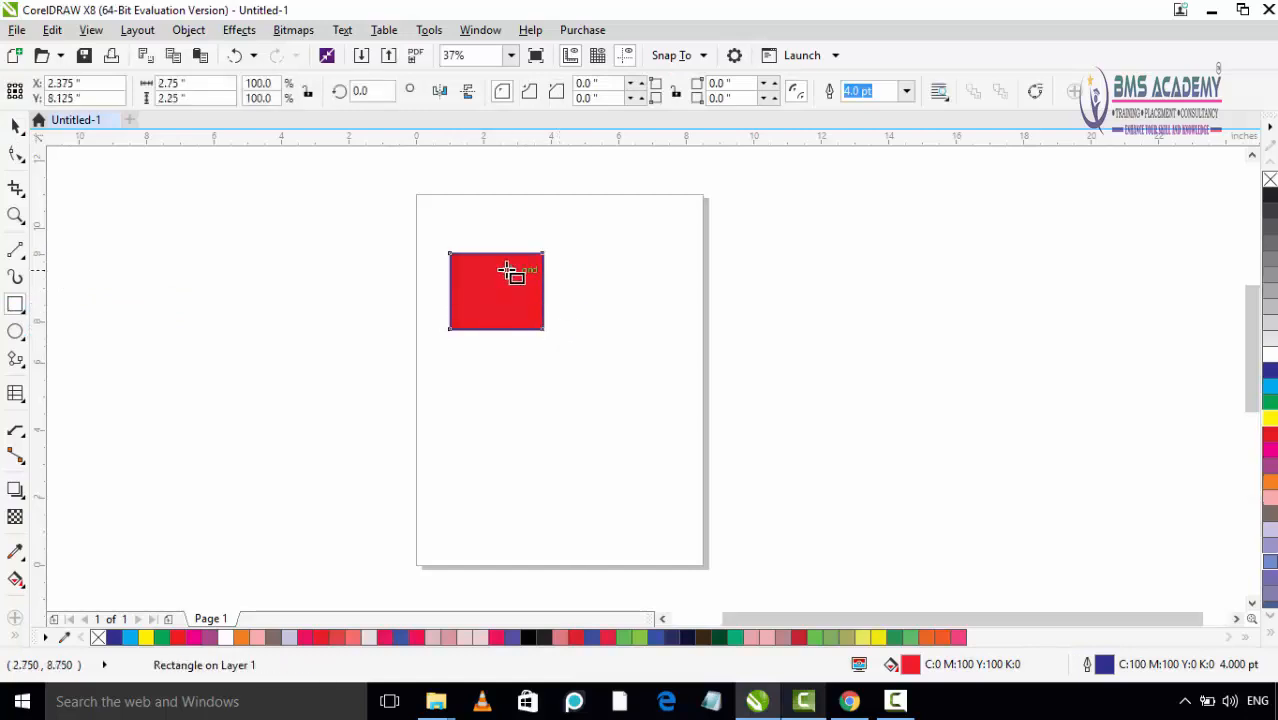
Add a drop shadow to the rectangle, cast from its left edge, and redirect it more steeply toward the lower right.
{"action": "scroll", "coordinate": [507, 272], "scroll_direction": "up", "scroll_amount": 2}
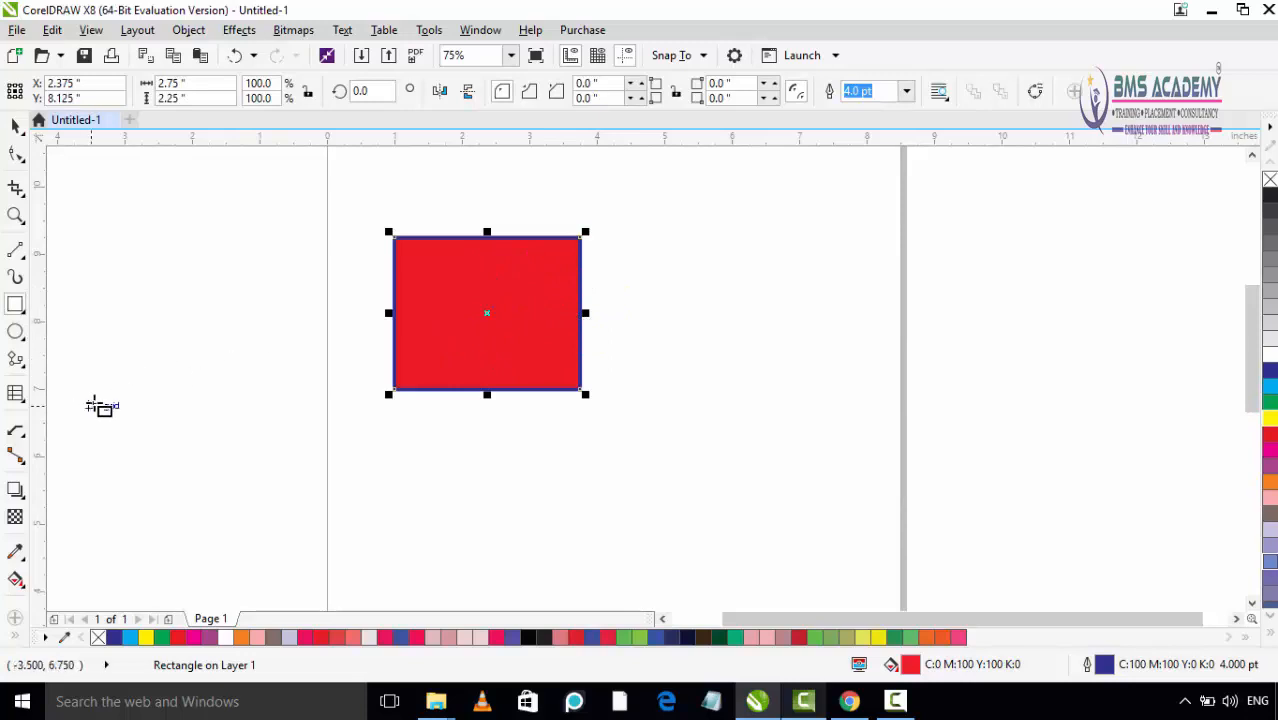
{"action": "left_click", "coordinate": [15, 490]}
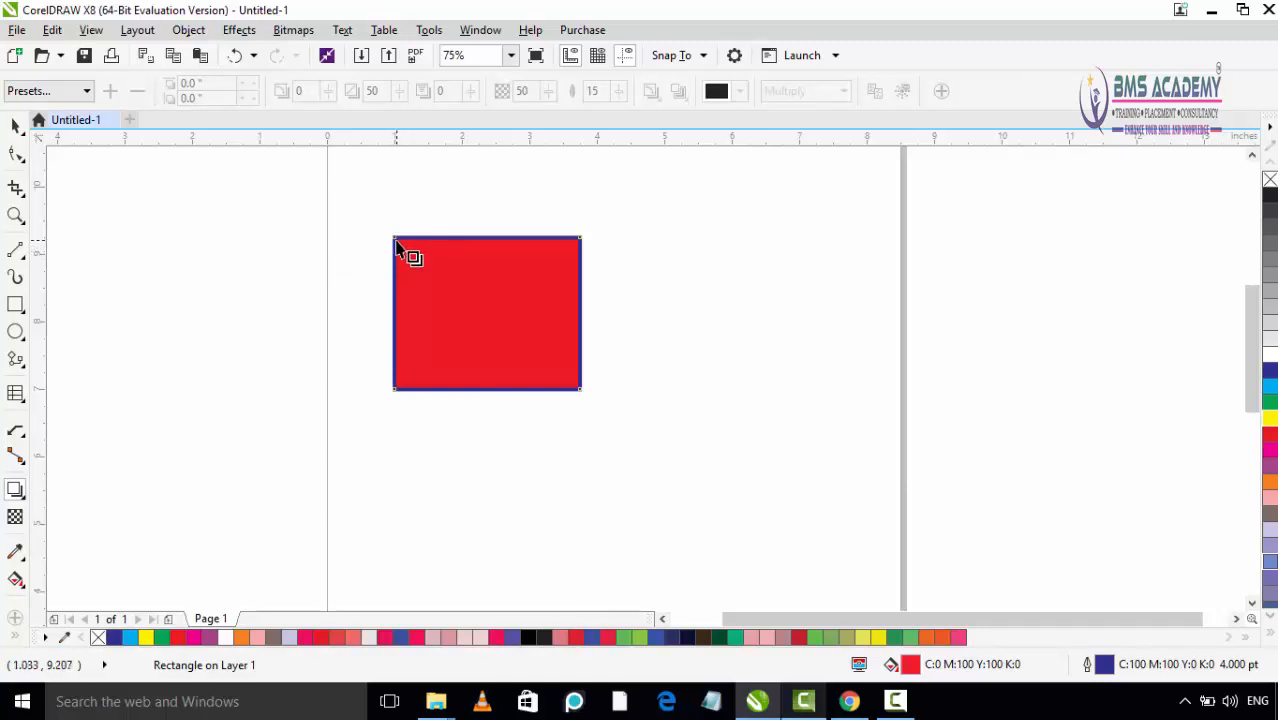
{"action": "left_click_drag", "start_coordinate": [402, 251], "coordinate": [733, 371]}
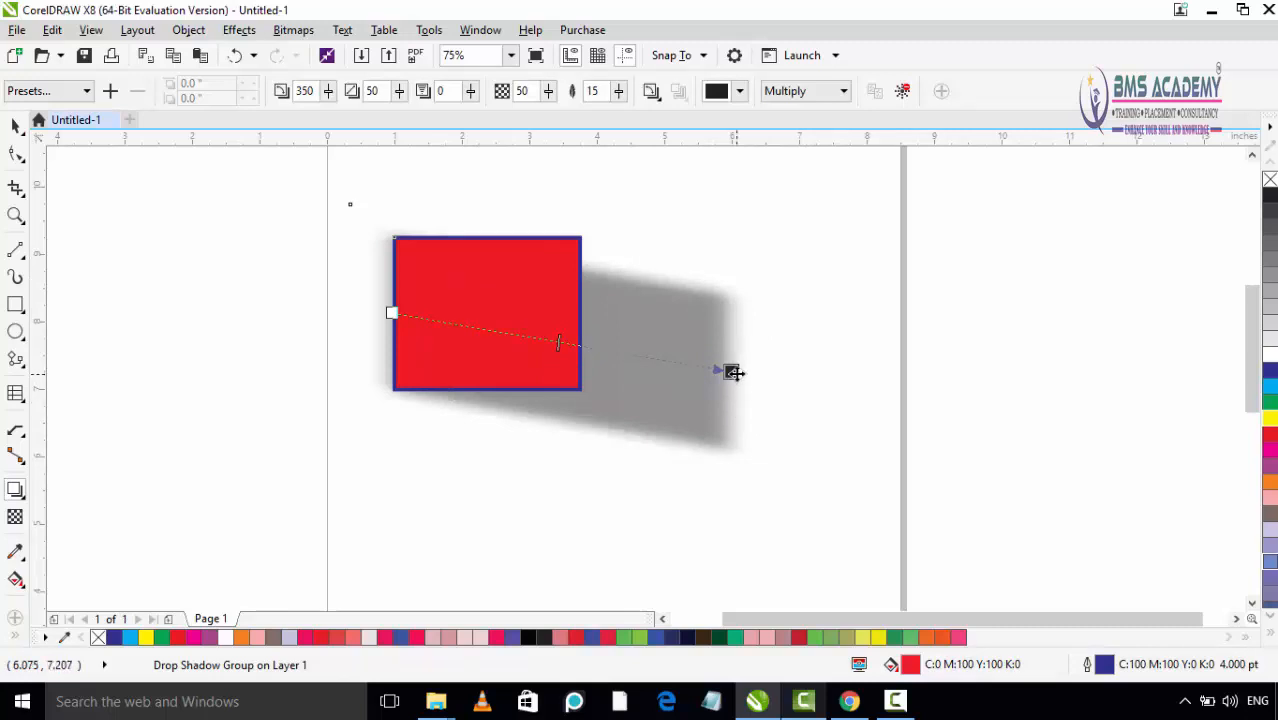
{"action": "left_click_drag", "start_coordinate": [731, 371], "coordinate": [648, 452]}
Draw an ellipse about 1.75 by 1.25 inches beside the rectangle and cast a drop shadow toward its right.
{"action": "key", "text": "F7"}
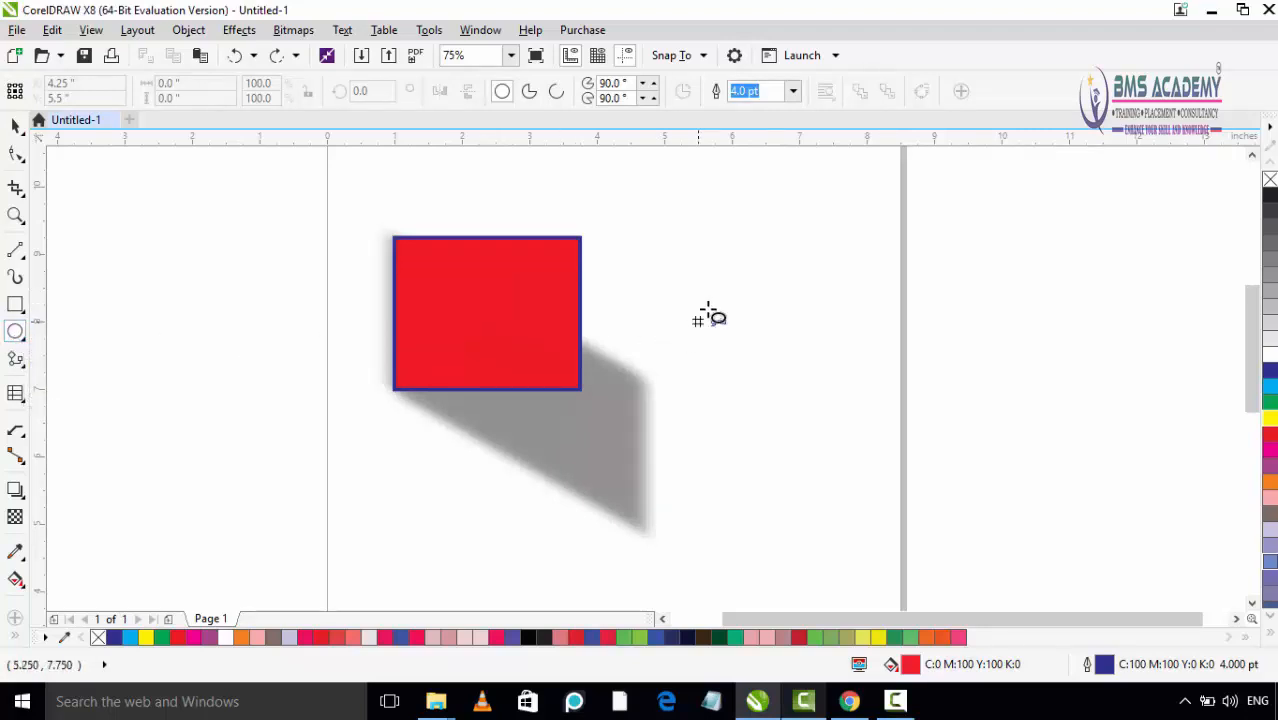
{"action": "left_click_drag", "start_coordinate": [692, 265], "coordinate": [821, 361]}
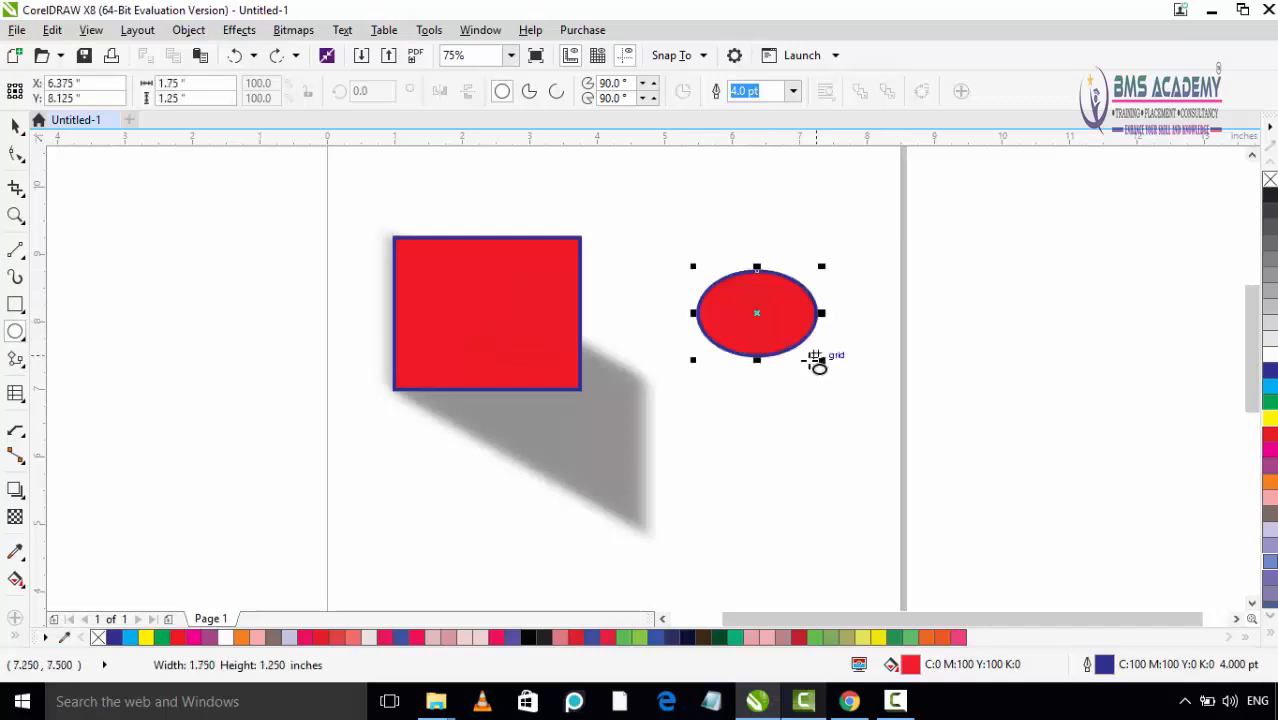
{"action": "left_click", "coordinate": [17, 490]}
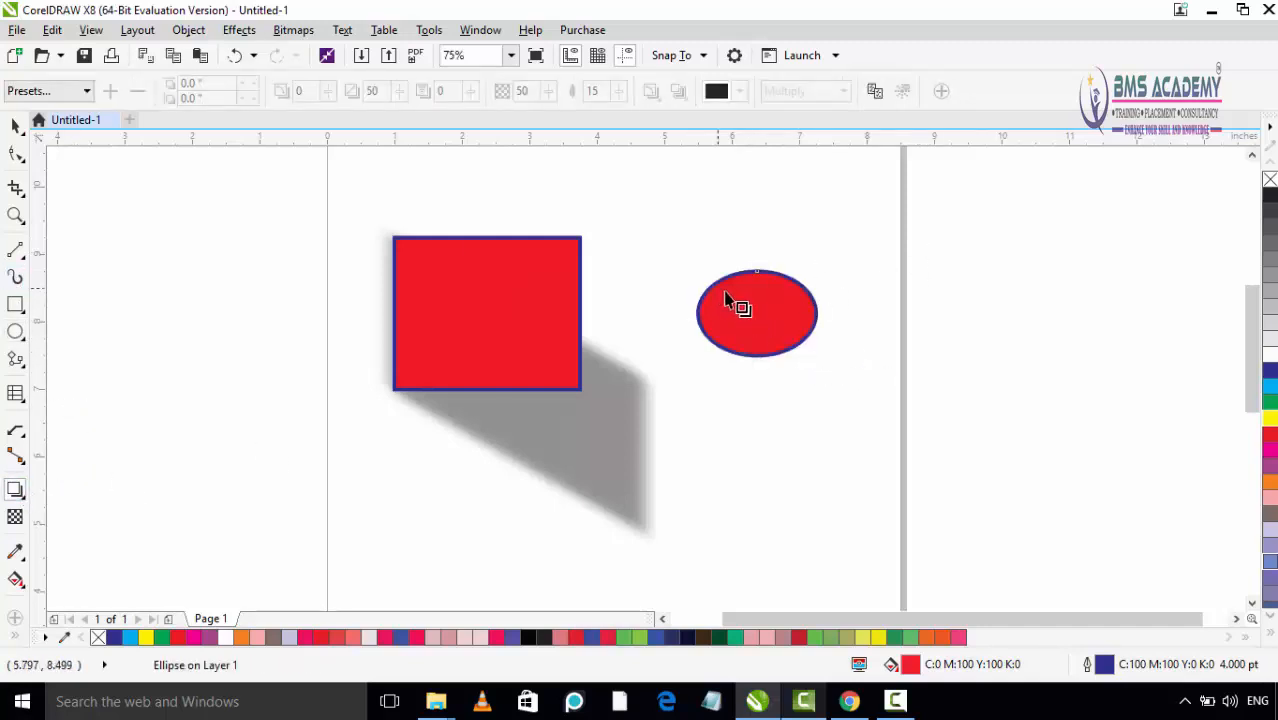
{"action": "left_click_drag", "start_coordinate": [727, 300], "coordinate": [919, 320]}
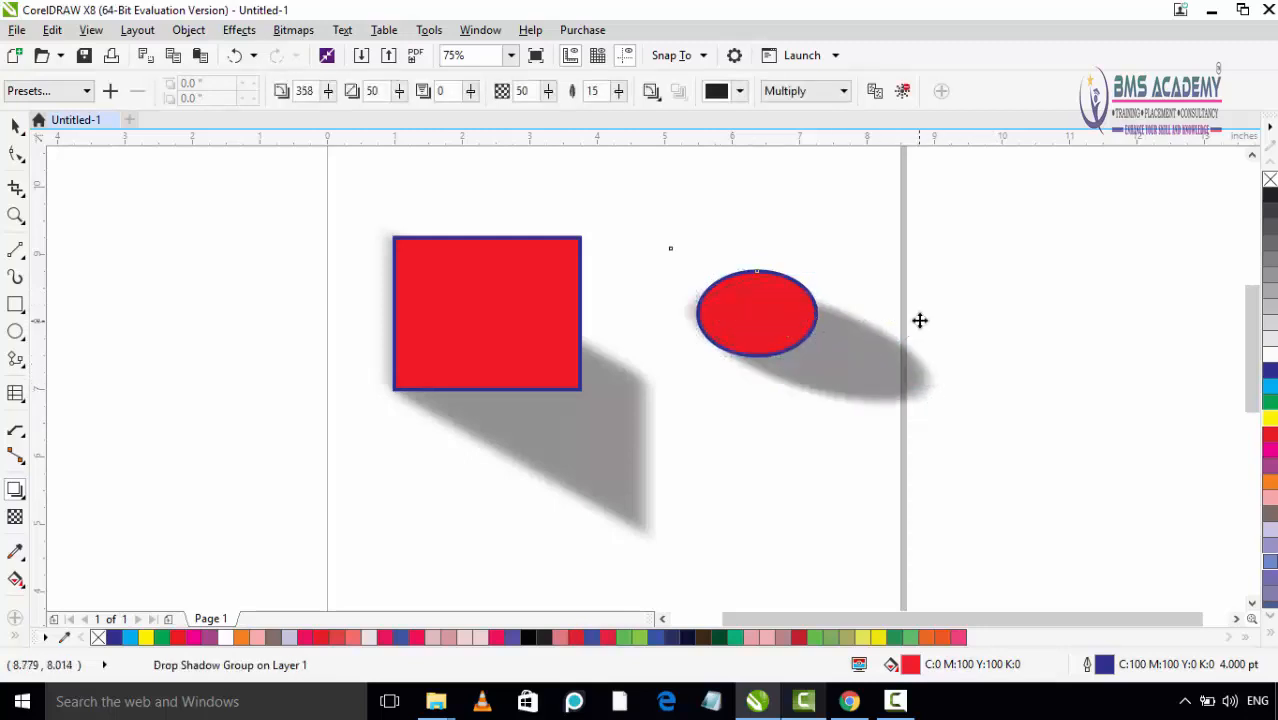
{"action": "left_click", "coordinate": [884, 409]}
Add the artistic text ISHTWORLD.COM in Arial below the shapes and enlarge it to about 53 pt.
{"action": "scroll", "coordinate": [798, 414], "scroll_direction": "down", "scroll_amount": 1}
{"action": "left_click_drag", "start_coordinate": [776, 447], "coordinate": [677, 326]}
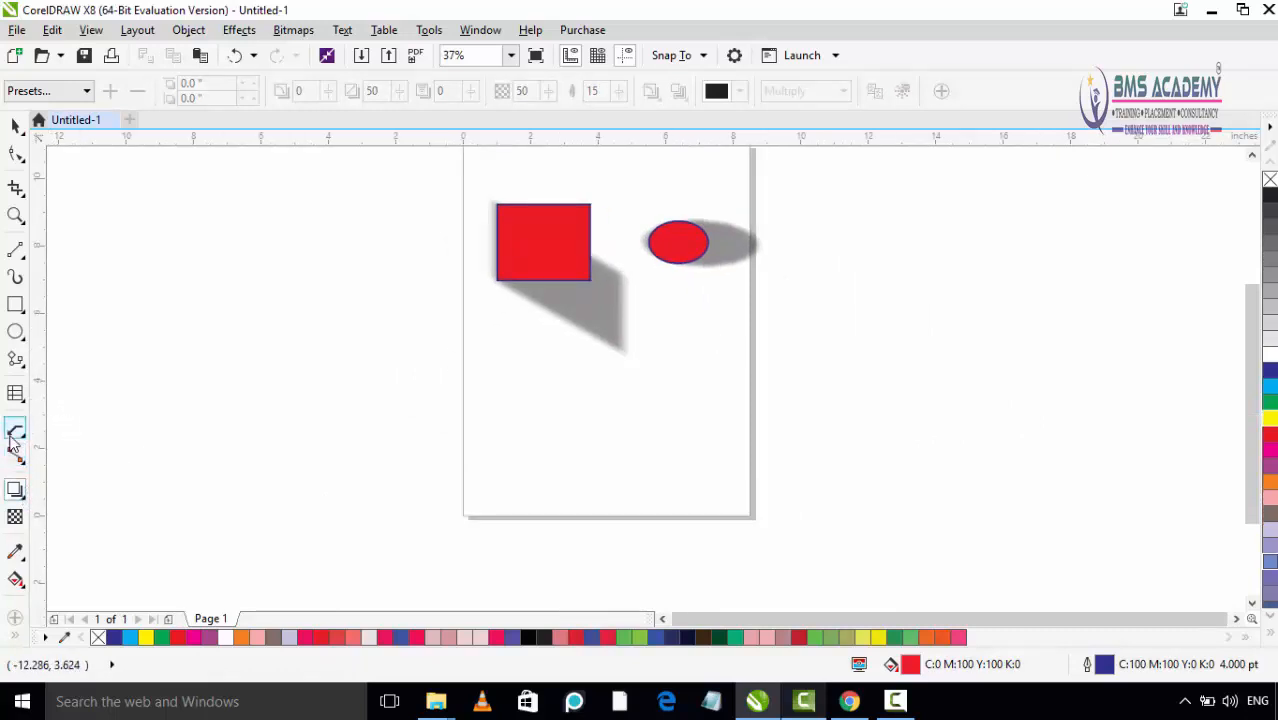
{"action": "left_click", "coordinate": [15, 393]}
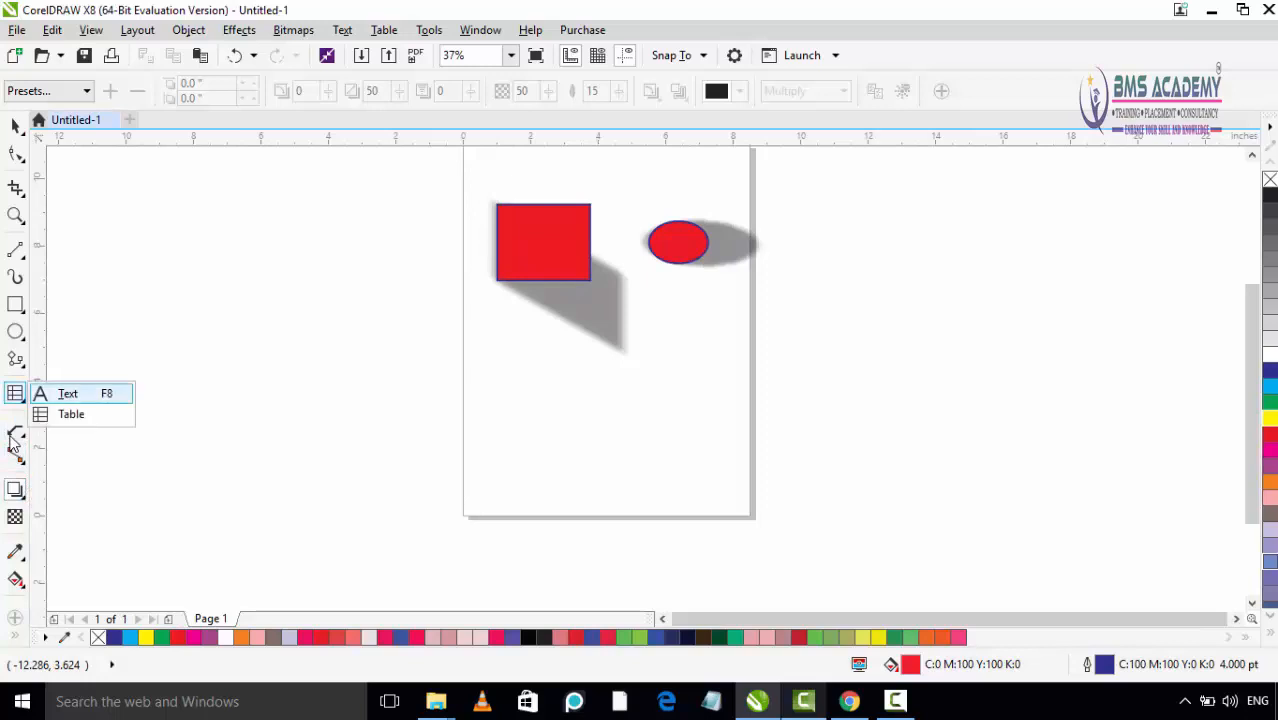
{"action": "left_click", "coordinate": [71, 390]}
{"action": "left_click", "coordinate": [505, 397]}
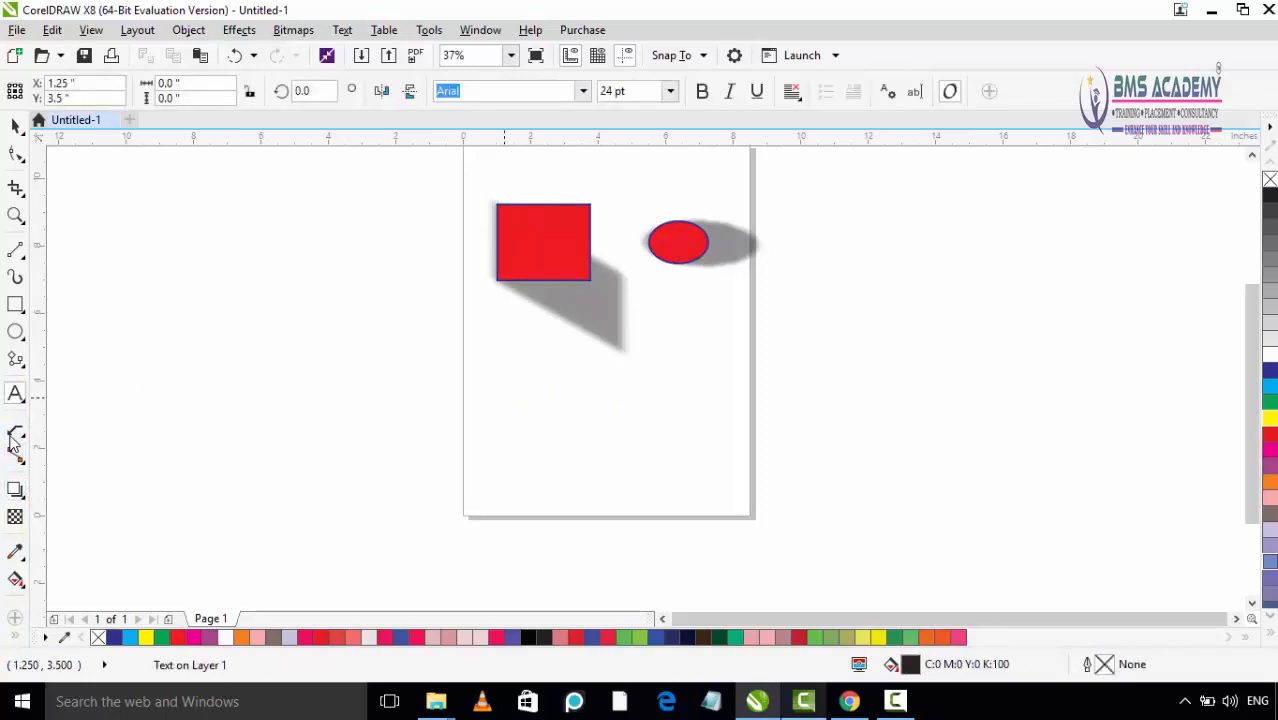
{"action": "type", "text": "ISHTWORLD"}
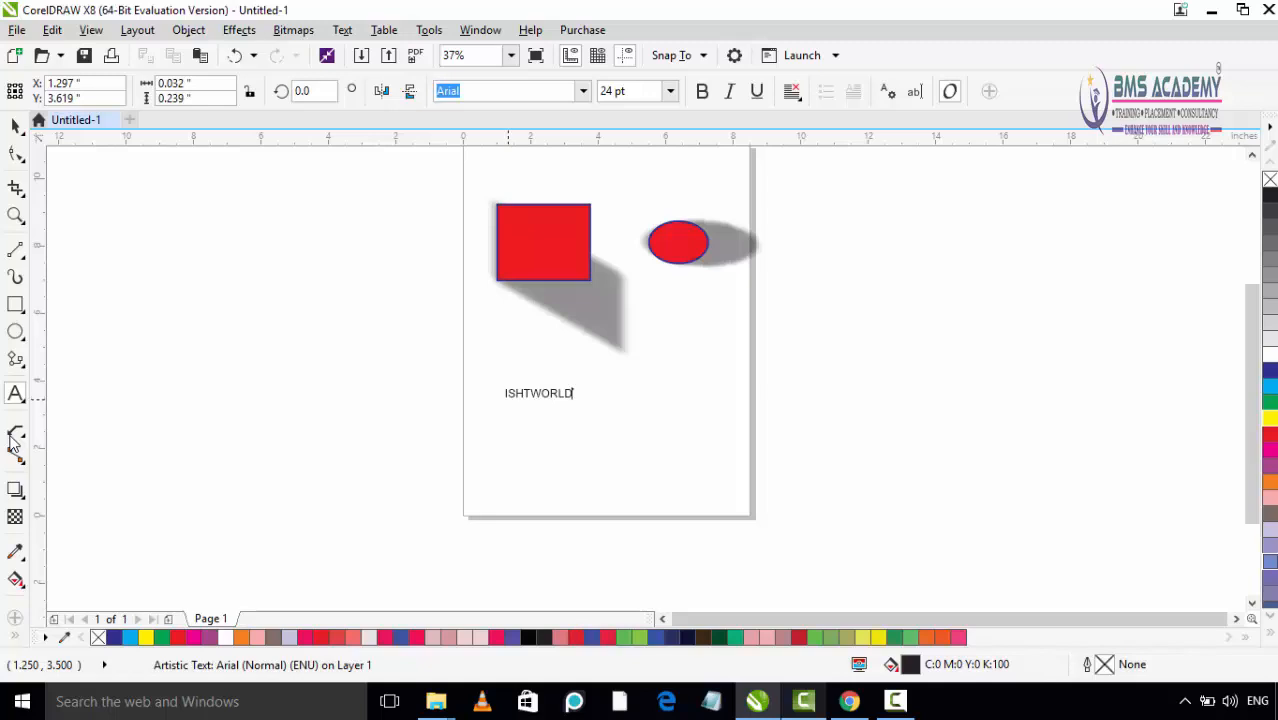
{"action": "key", "text": "Escape"}
{"action": "type", "text": ".COM"}
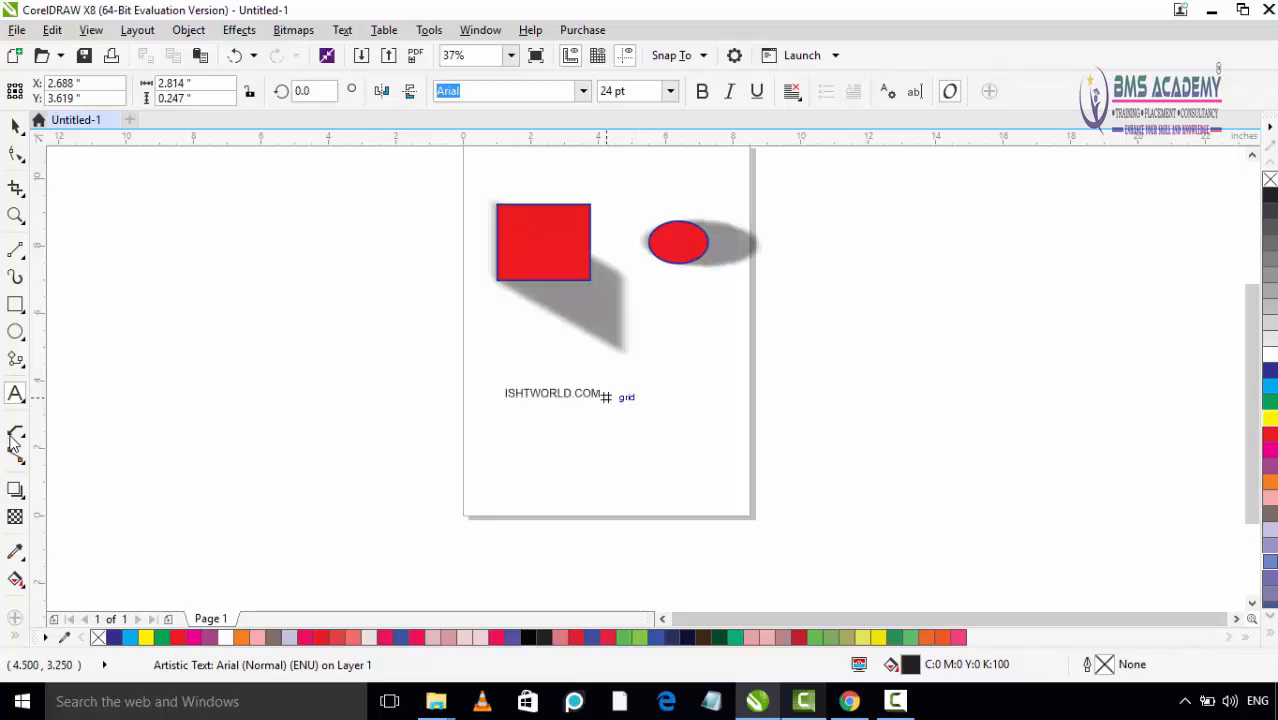
{"action": "left_click_drag", "start_coordinate": [605, 397], "coordinate": [712, 436]}
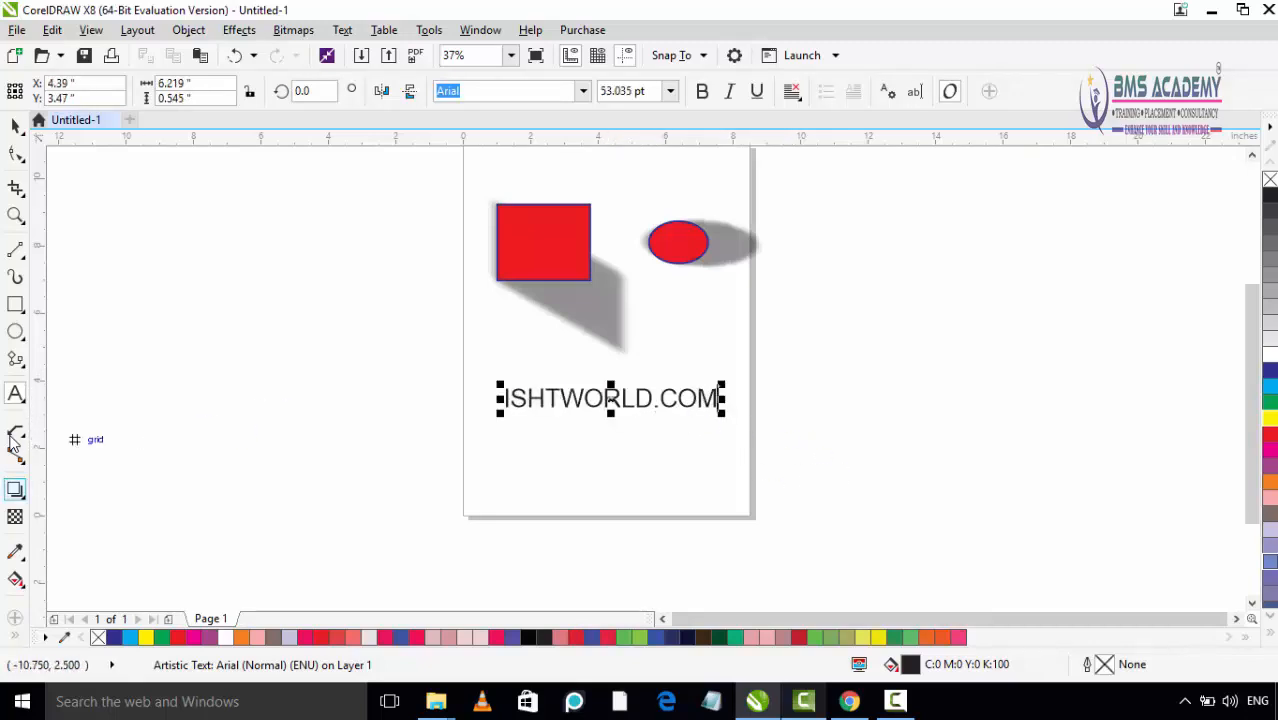
Apply a drop shadow to the ISHTWORLD.COM text, cast rightward from its first letter and slightly downward.
{"action": "left_click", "coordinate": [12, 440]}
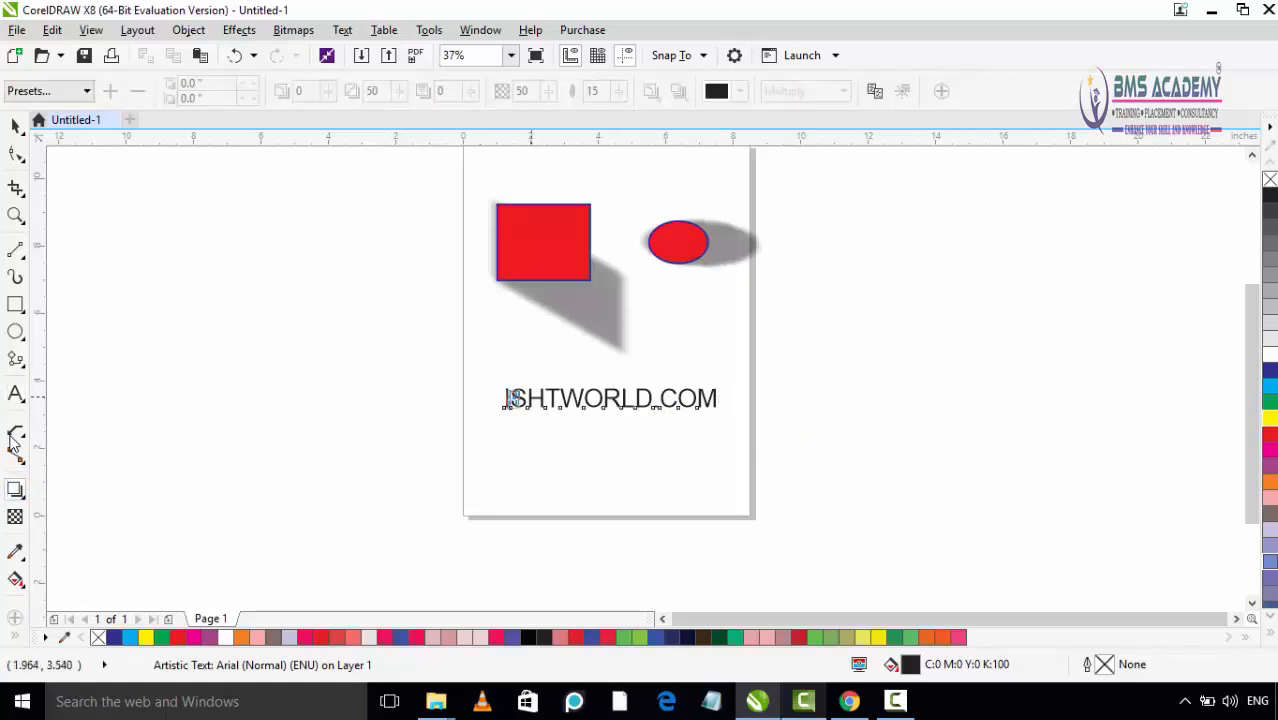
{"action": "mouse_move", "coordinate": [512, 398]}
{"action": "left_mouse_down"}
{"action": "mouse_move", "coordinate": [682, 428]}
{"action": "mouse_move", "coordinate": [731, 413]}
{"action": "mouse_move", "coordinate": [740, 447]}
{"action": "mouse_move", "coordinate": [757, 363]}
{"action": "mouse_move", "coordinate": [767, 405]}
{"action": "mouse_move", "coordinate": [733, 407]}
{"action": "left_mouse_up"}
{"action": "left_click", "coordinate": [784, 418]}
{"action": "left_click", "coordinate": [753, 369]}
{"action": "left_click", "coordinate": [702, 439]}
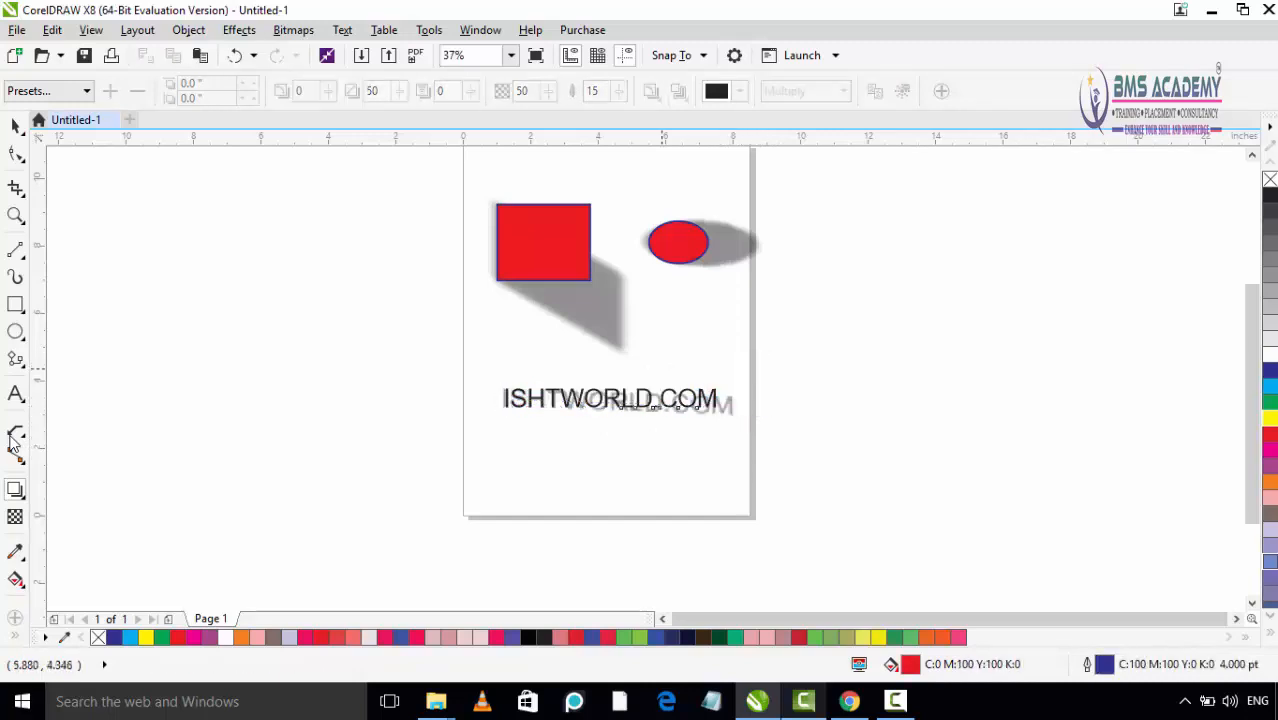
Redirect the text's drop shadow so it slopes farther below the lettering.
{"action": "left_click", "coordinate": [727, 402]}
{"action": "left_click_drag", "start_coordinate": [733, 405], "coordinate": [698, 447]}
{"action": "left_click", "coordinate": [713, 363]}
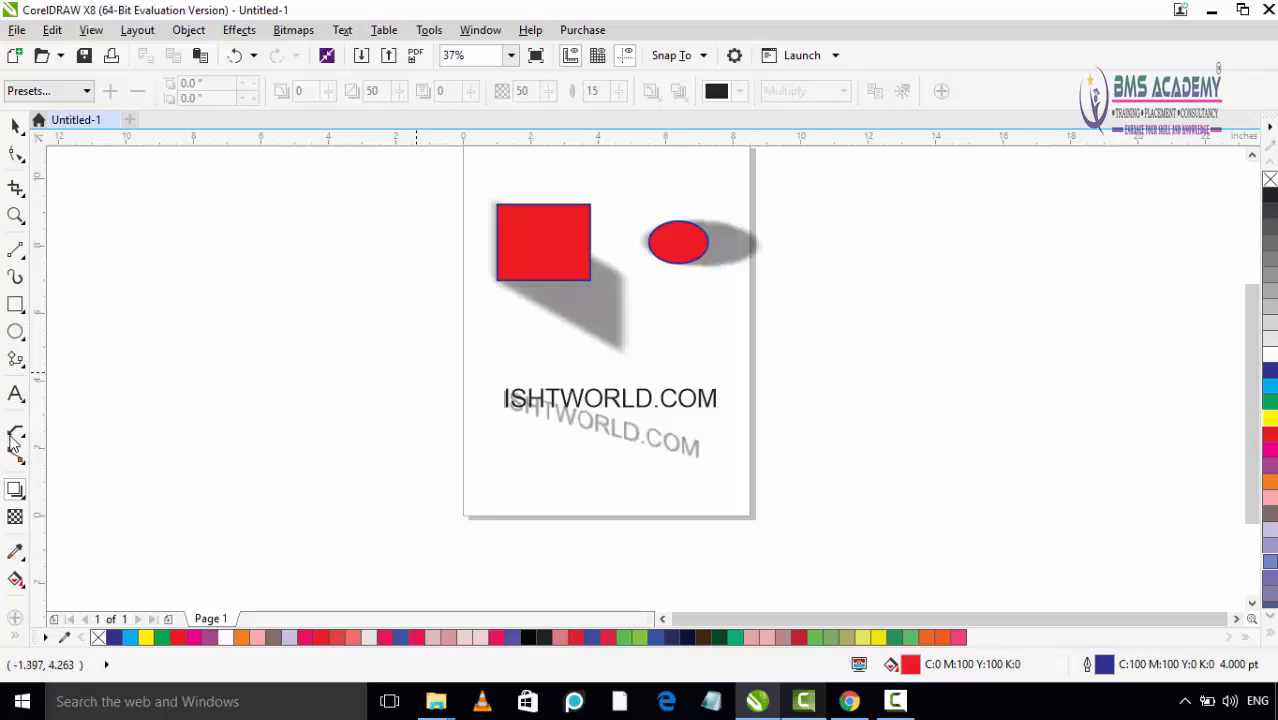
Stretch the rectangle's drop shadow farther to the lower right and raise its opacity to 86.
{"action": "left_click", "coordinate": [527, 254]}
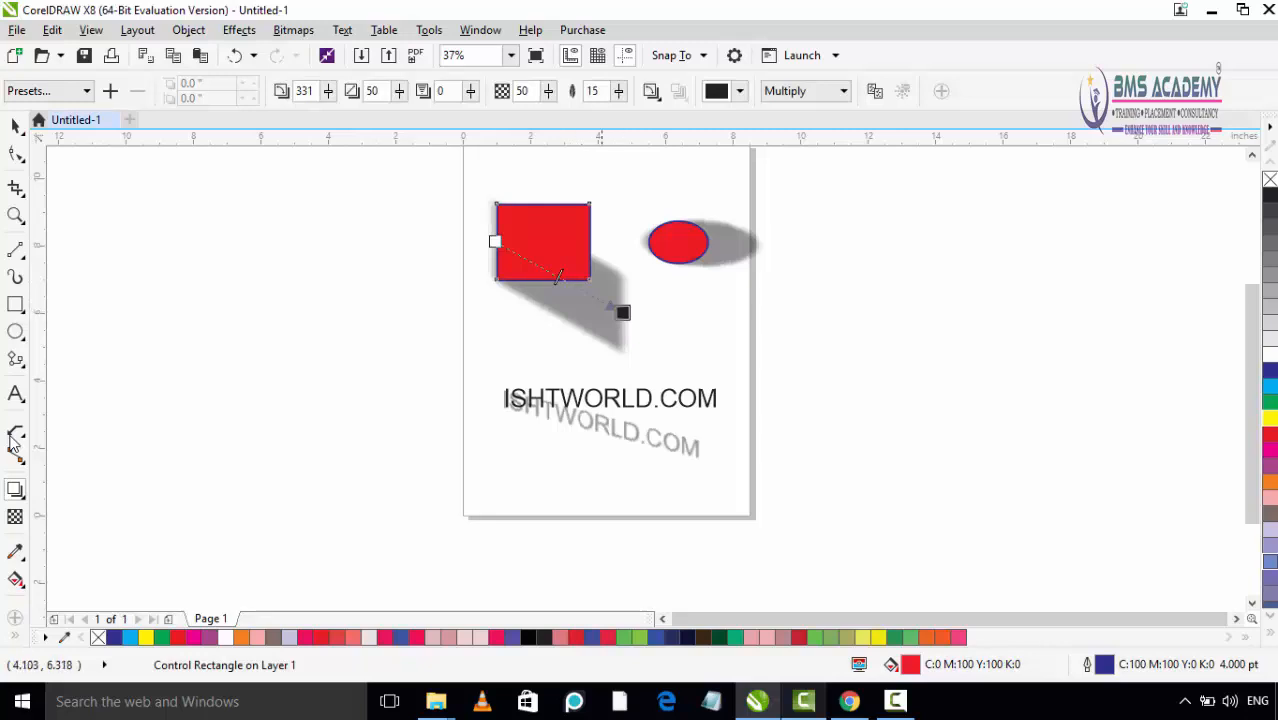
{"action": "left_click_drag", "start_coordinate": [622, 312], "coordinate": [799, 380]}
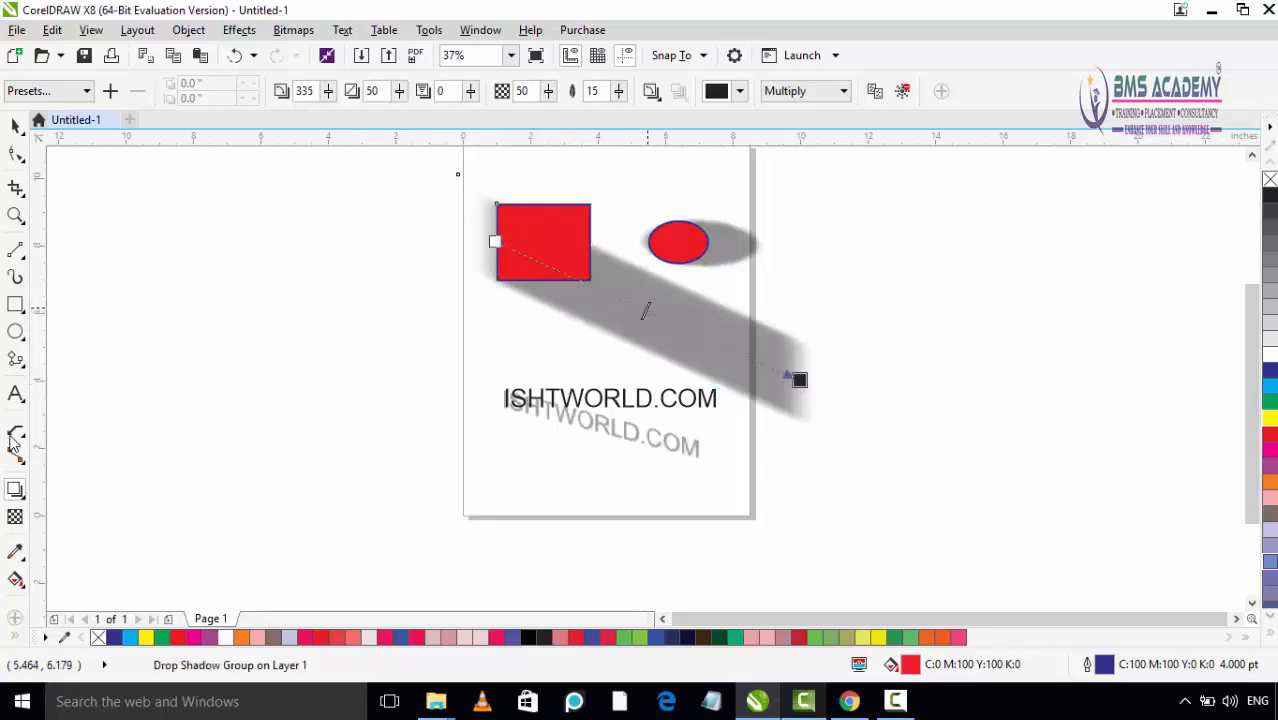
{"action": "left_click_drag", "start_coordinate": [714, 343], "coordinate": [742, 355]}
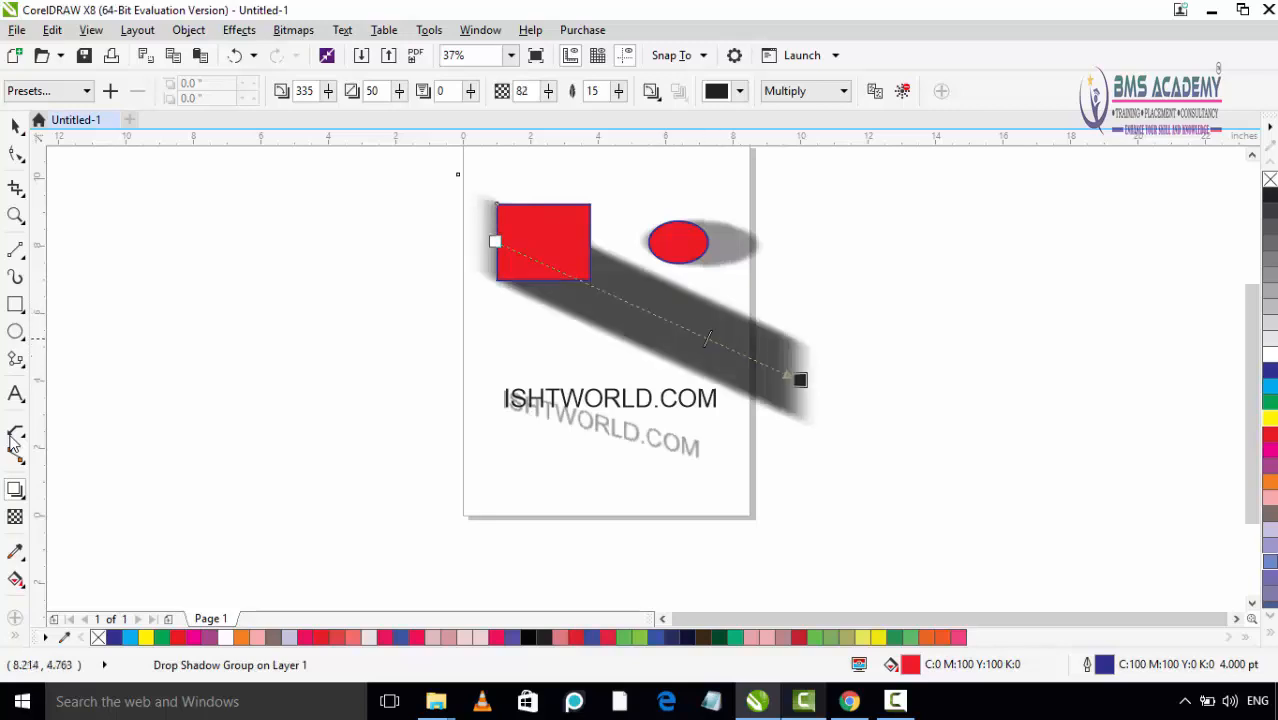
{"action": "left_click_drag", "start_coordinate": [586, 284], "coordinate": [751, 358]}
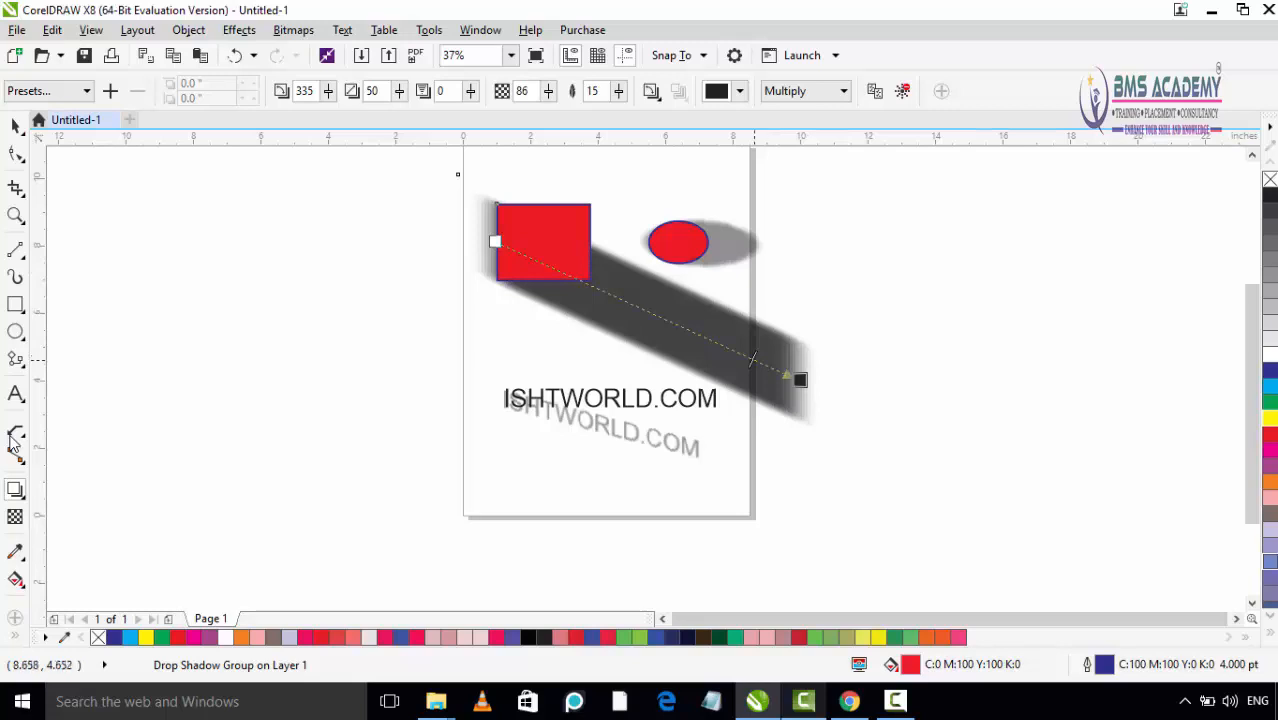
Cast the rectangle's shadow from its bottom edge toward the lower right and set the shadow opacity to 45.
{"action": "left_click_drag", "start_coordinate": [583, 284], "coordinate": [723, 354]}
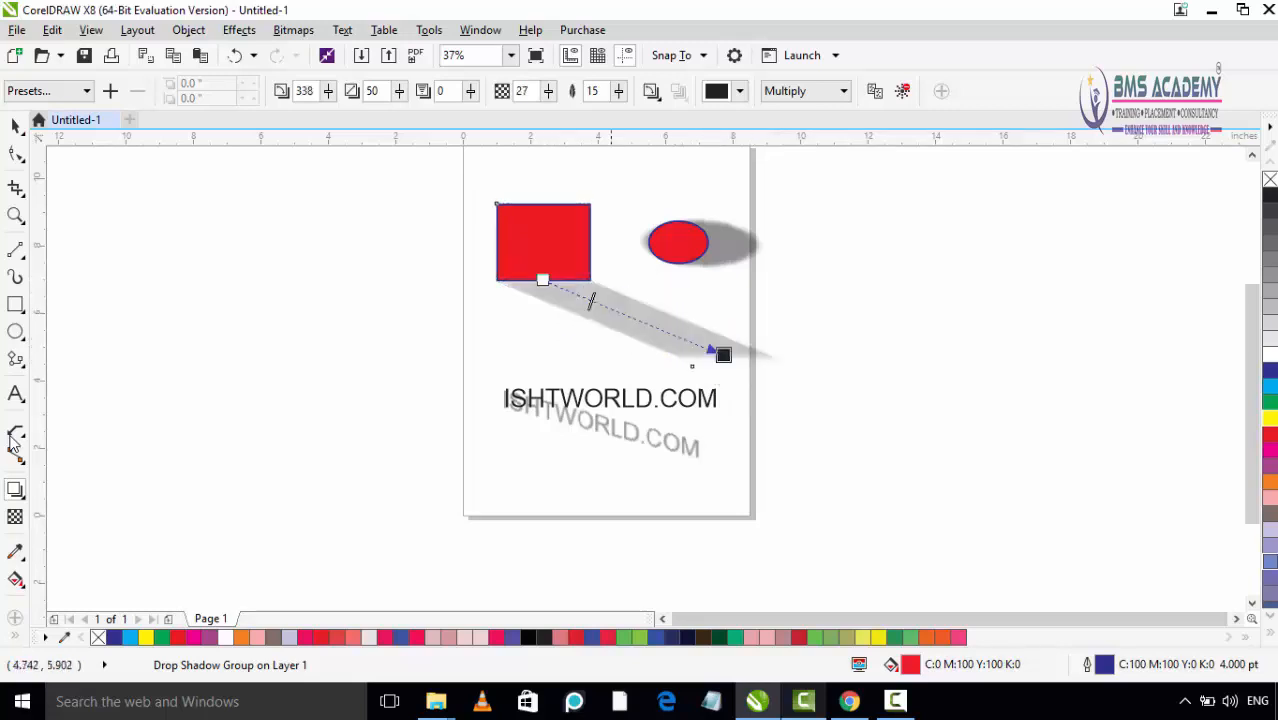
{"action": "left_click_drag", "start_coordinate": [591, 301], "coordinate": [620, 314]}
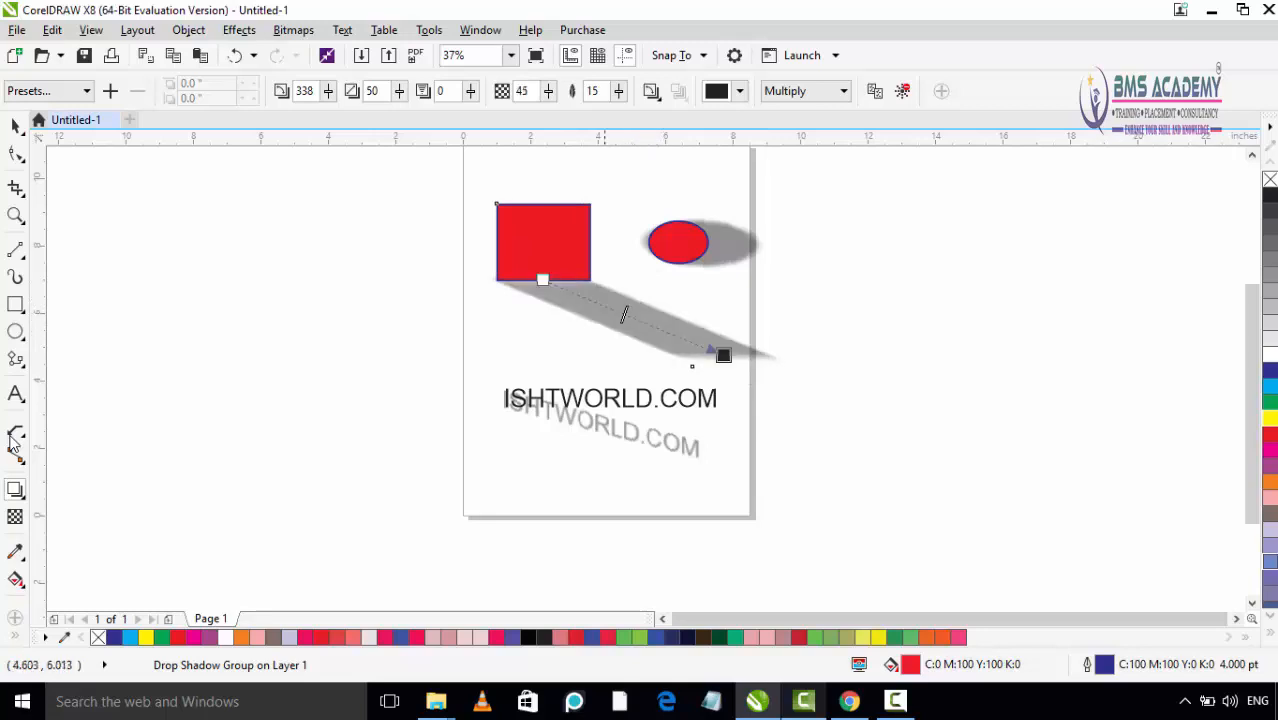
{"action": "mouse_move", "coordinate": [723, 354]}
{"action": "left_mouse_down"}
{"action": "mouse_move", "coordinate": [676, 316]}
{"action": "mouse_move", "coordinate": [771, 316]}
{"action": "mouse_move", "coordinate": [713, 309]}
{"action": "mouse_move", "coordinate": [723, 354]}
{"action": "left_mouse_up"}
Move the shadow's origin to the rectangle's right edge and swing the shadow out to the left, at about 195 degrees.
{"action": "left_click_drag", "start_coordinate": [542, 280], "coordinate": [590, 241]}
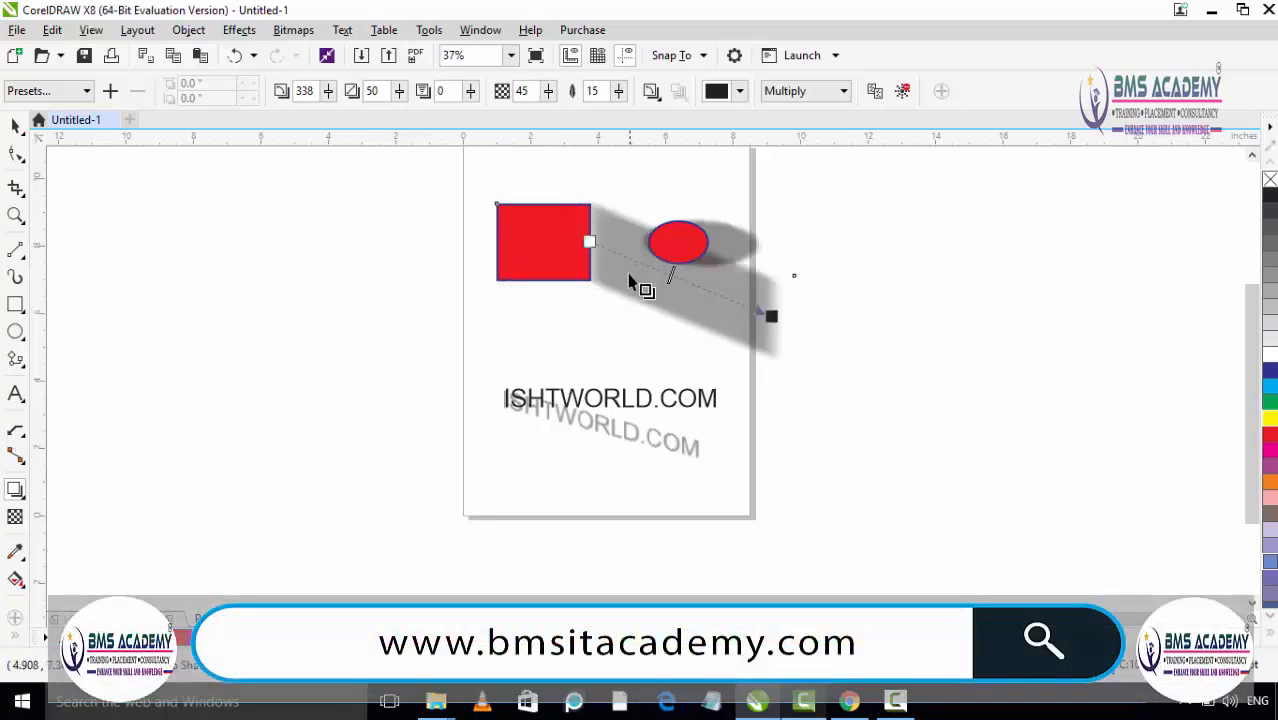
{"action": "left_click_drag", "start_coordinate": [630, 275], "coordinate": [380, 300]}
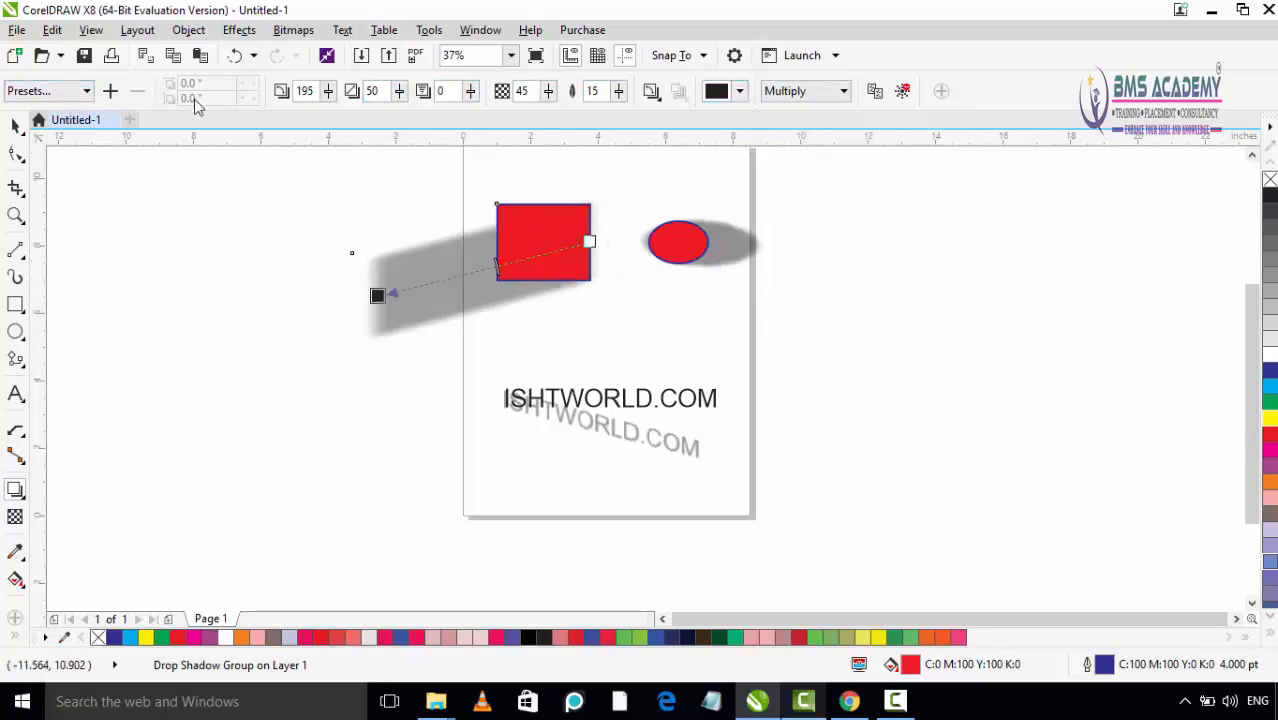
Apply the Perspective Top Right preset to the rectangle's shadow and stretch it farther to the upper right, at about 46 degrees.
{"action": "left_click", "coordinate": [62, 93]}
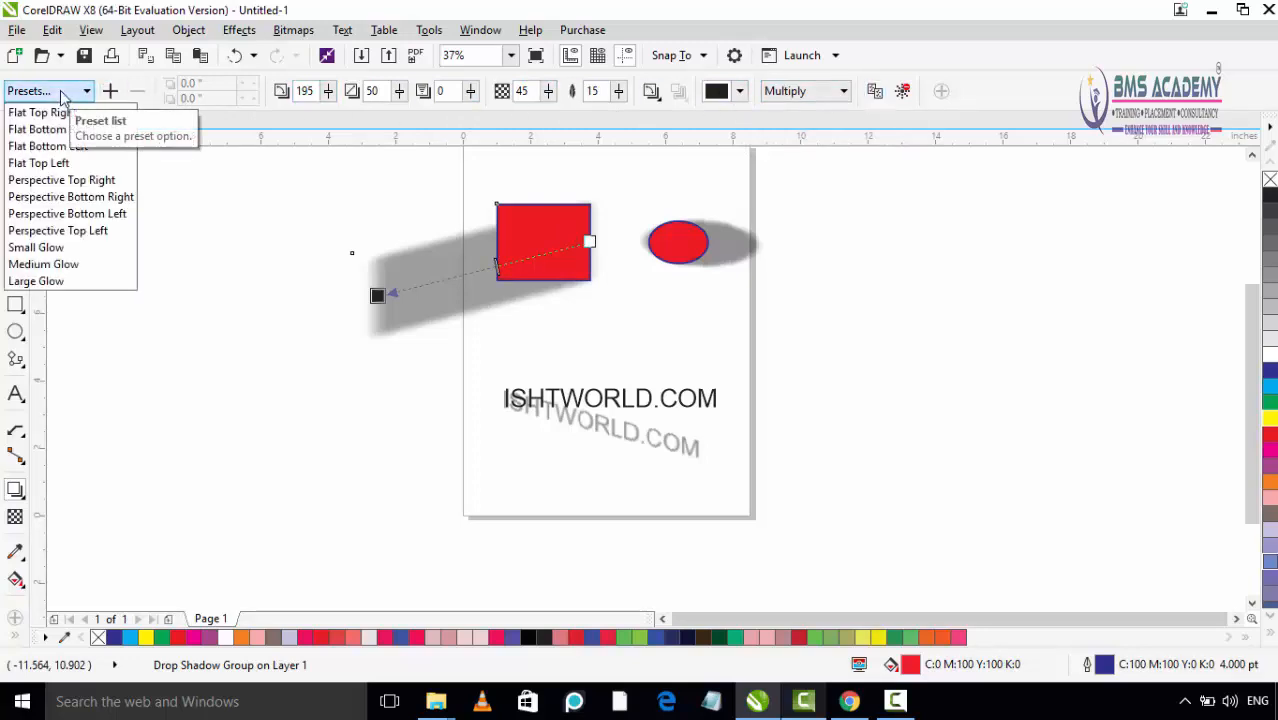
{"action": "left_click", "coordinate": [60, 180]}
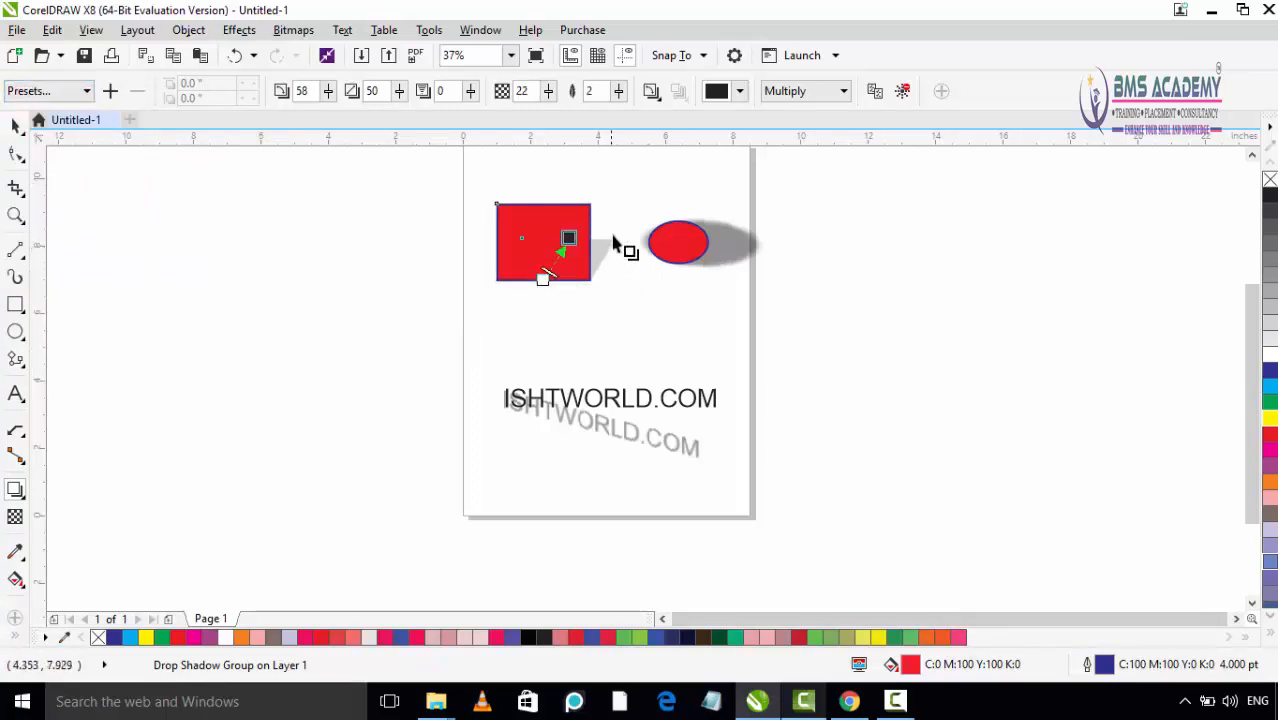
{"action": "scroll", "coordinate": [614, 243], "scroll_direction": "up", "scroll_amount": 2}
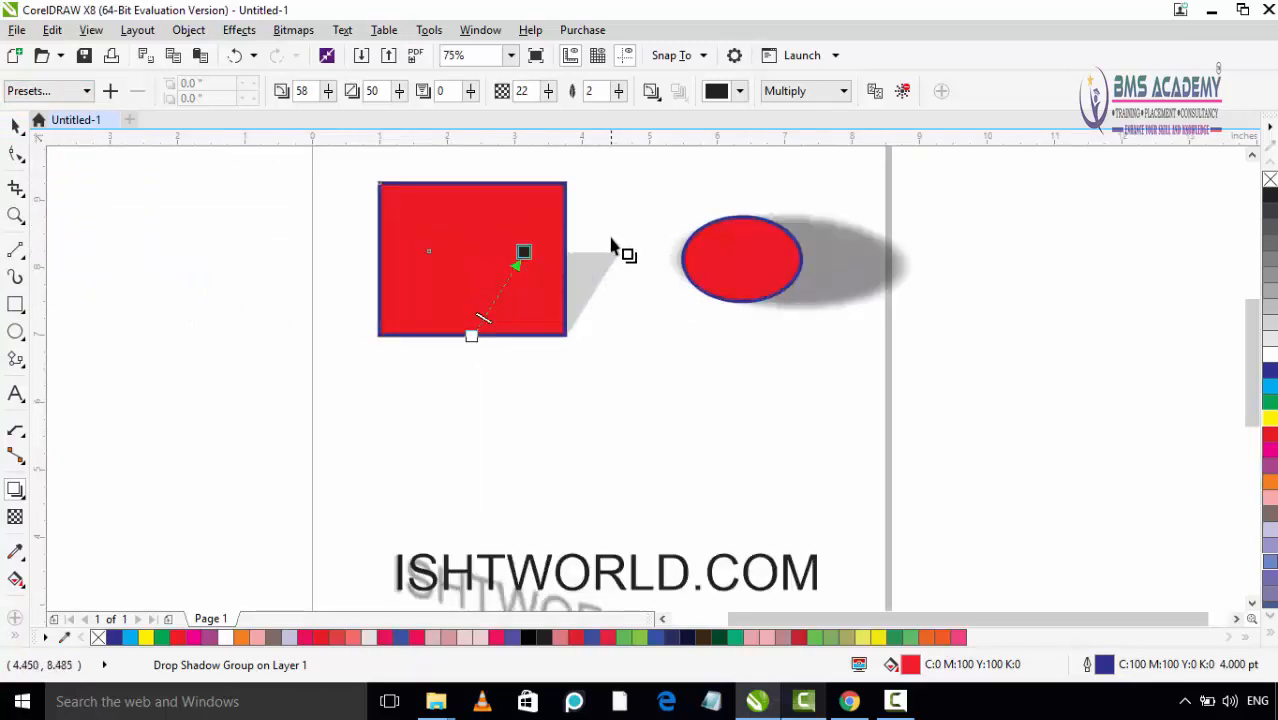
{"action": "scroll", "coordinate": [590, 245], "scroll_direction": "down", "scroll_amount": 2}
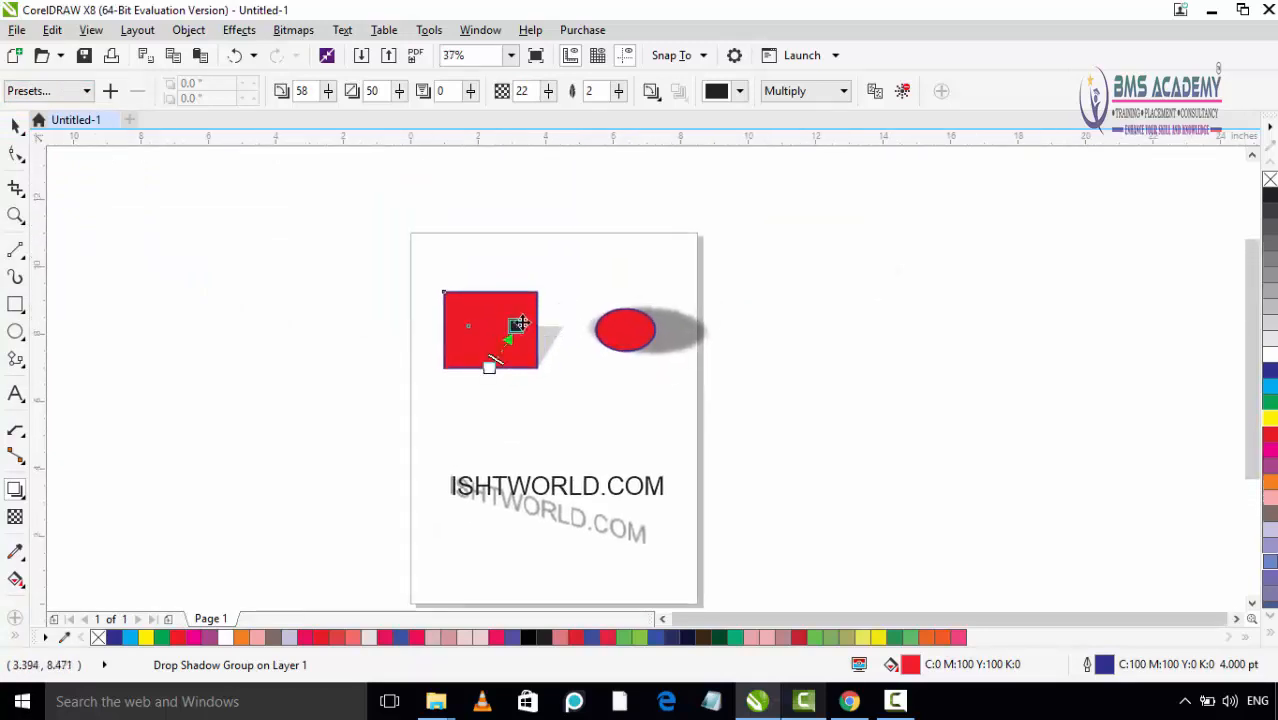
{"action": "left_click_drag", "start_coordinate": [519, 323], "coordinate": [612, 258]}
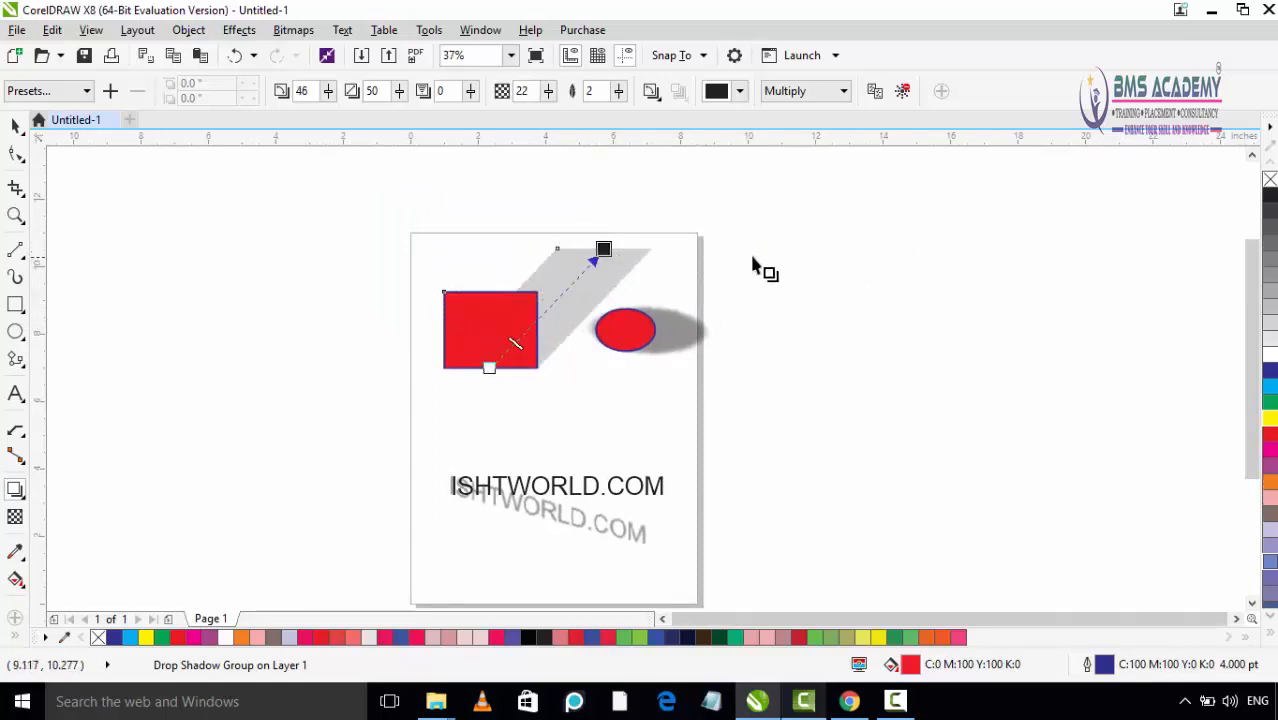
{"action": "left_click", "coordinate": [797, 263]}
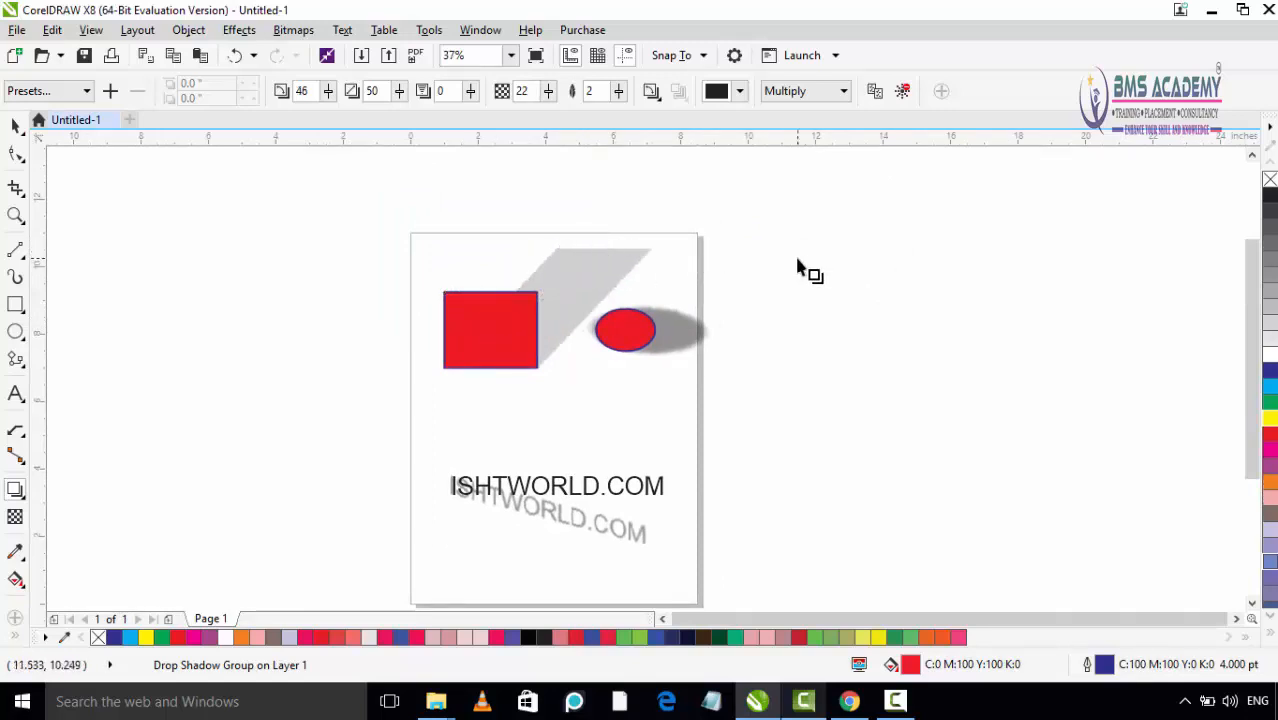
{"action": "left_click", "coordinate": [490, 338]}
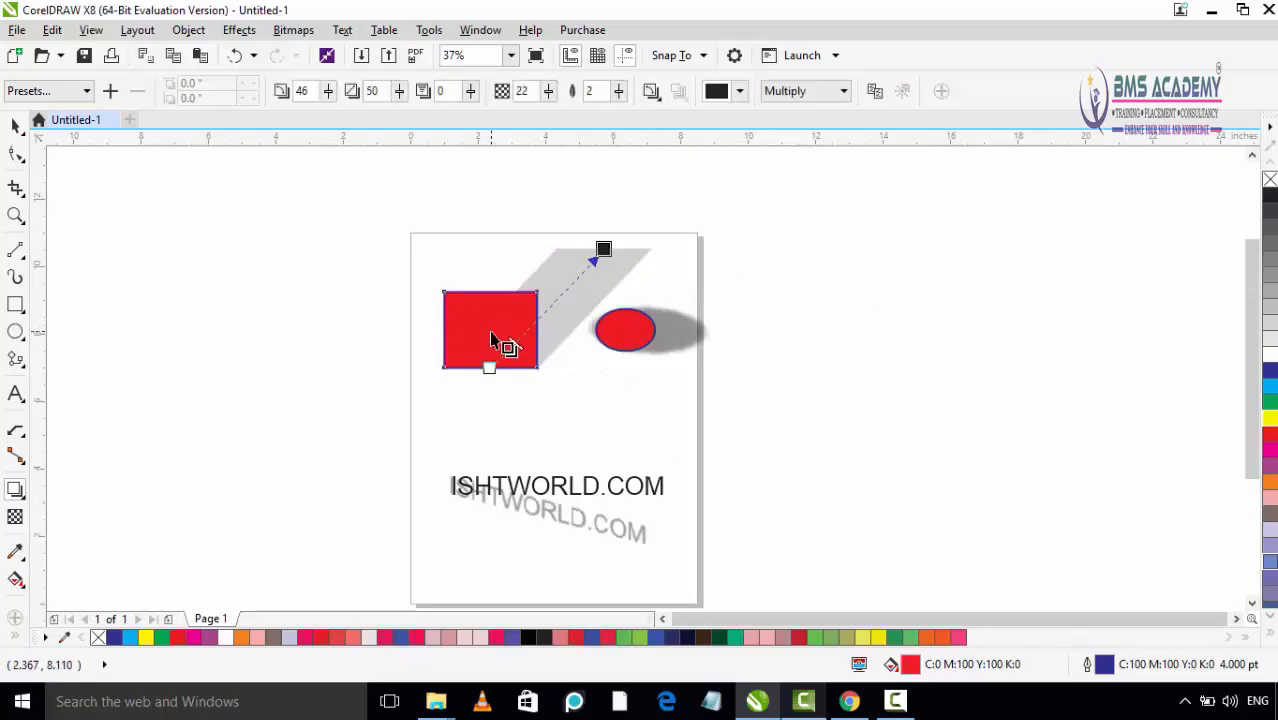
Apply the Perspective Bottom Left preset to the rectangle's shadow and stretch it farther to the lower left, at about 207 degrees.
{"action": "left_click", "coordinate": [70, 91]}
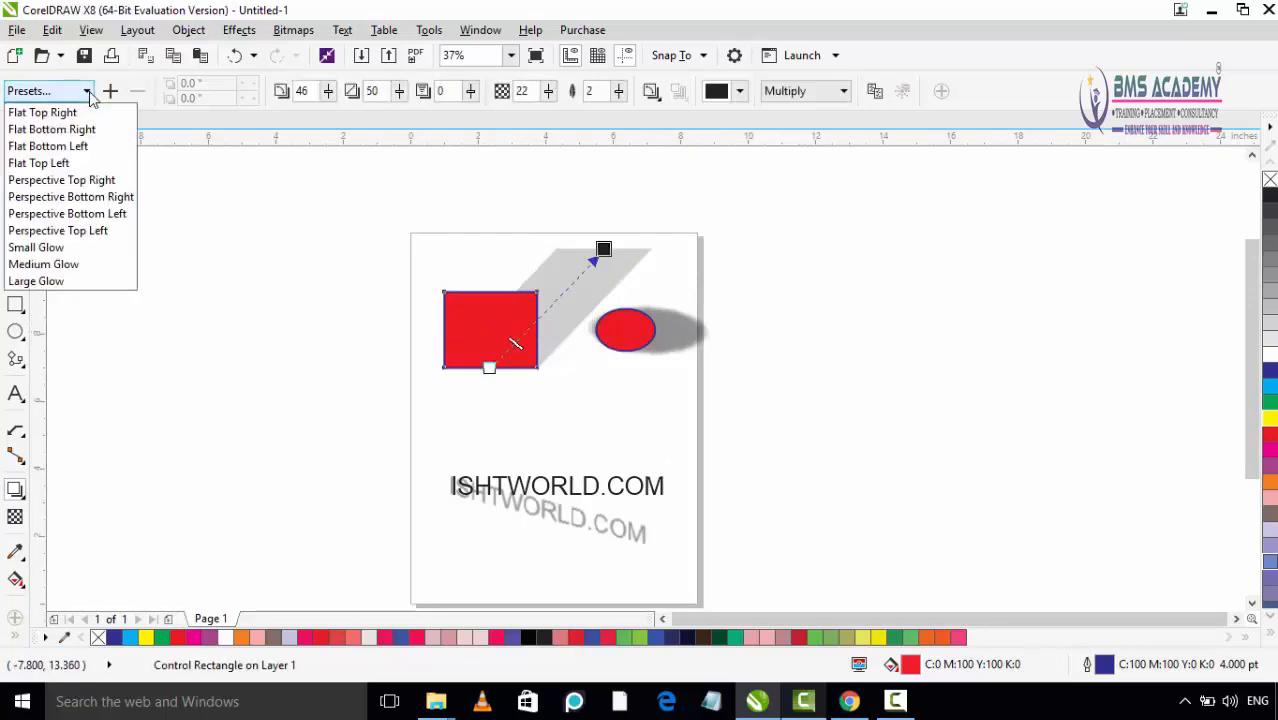
{"action": "left_click", "coordinate": [100, 218]}
{"action": "left_click_drag", "start_coordinate": [470, 412], "coordinate": [400, 411]}
{"action": "left_click_drag", "start_coordinate": [314, 462], "coordinate": [310, 458]}
{"action": "left_click", "coordinate": [542, 441]}
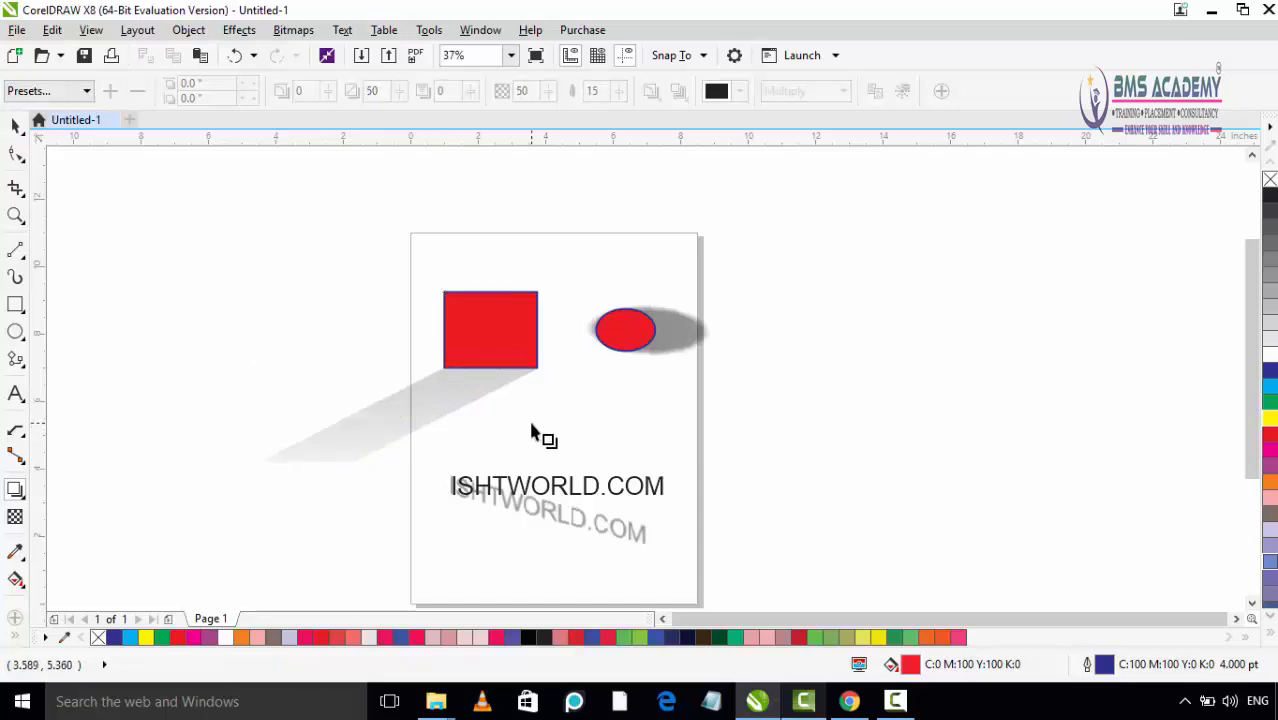
Examine the dialog for saving the rectangle's shadow as a custom preset, and leave it without saving.
{"action": "left_click", "coordinate": [492, 336]}
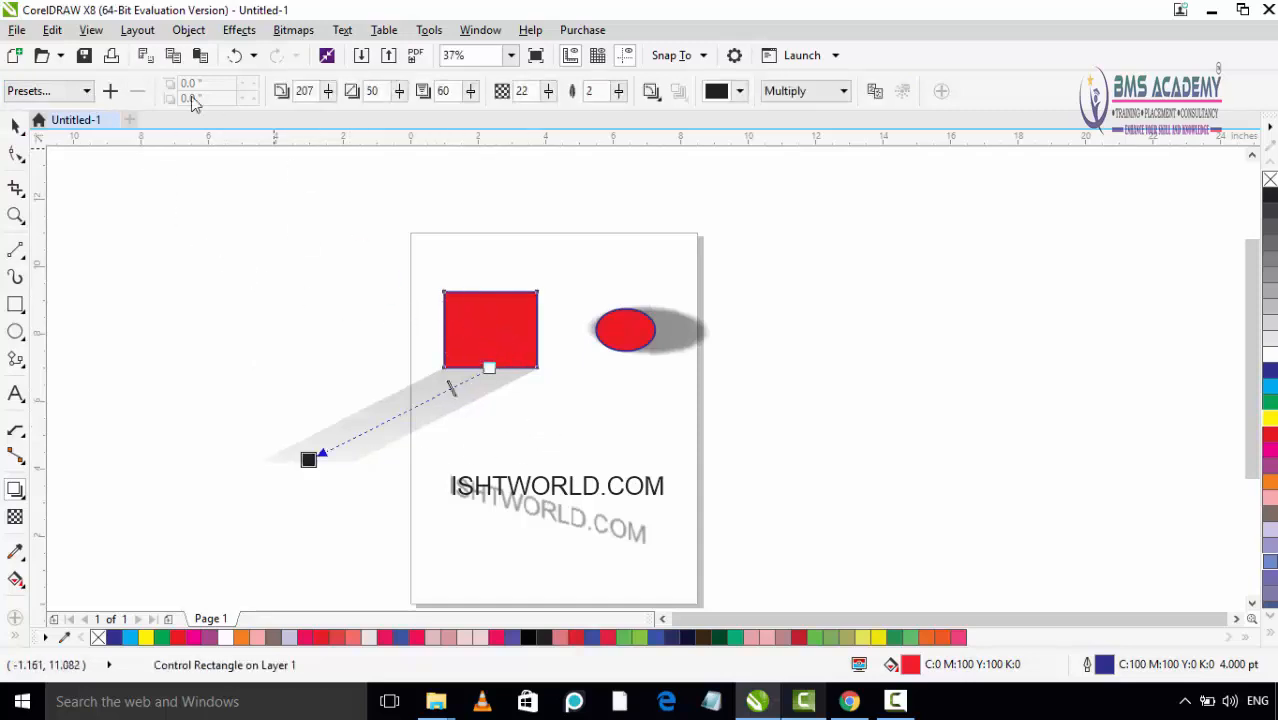
{"action": "left_click", "coordinate": [110, 91]}
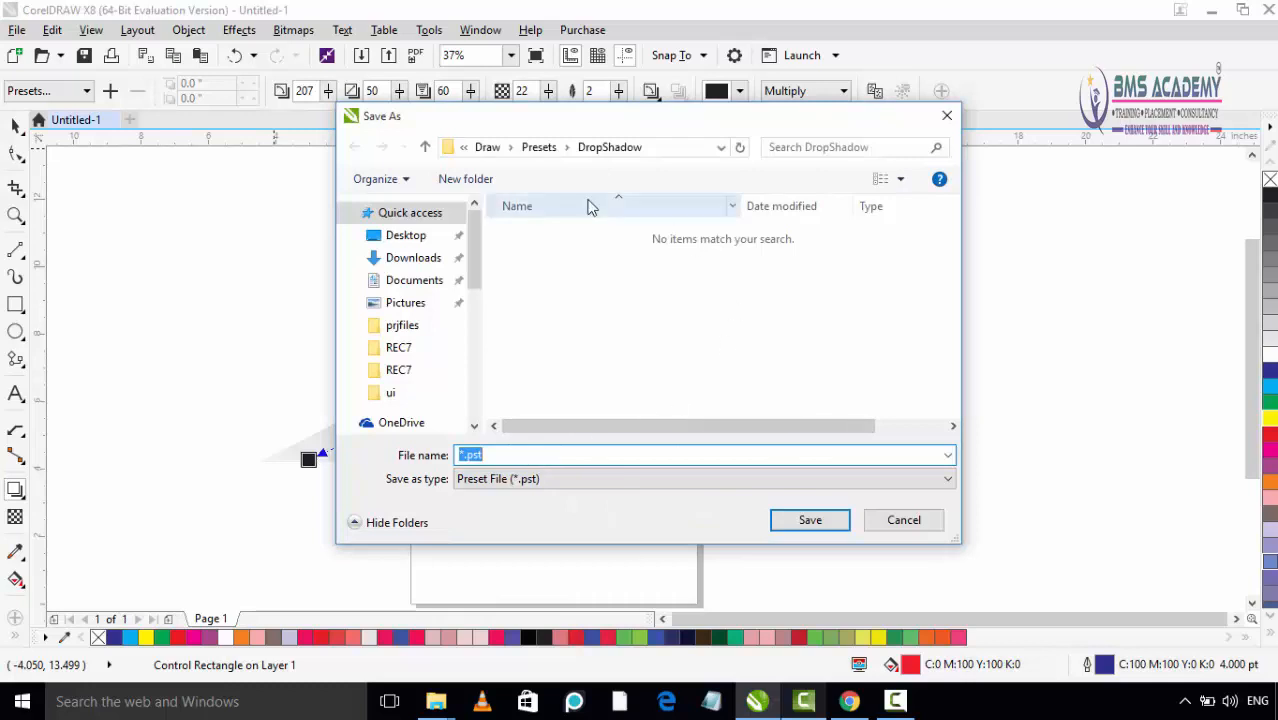
{"action": "left_click", "coordinate": [912, 527]}
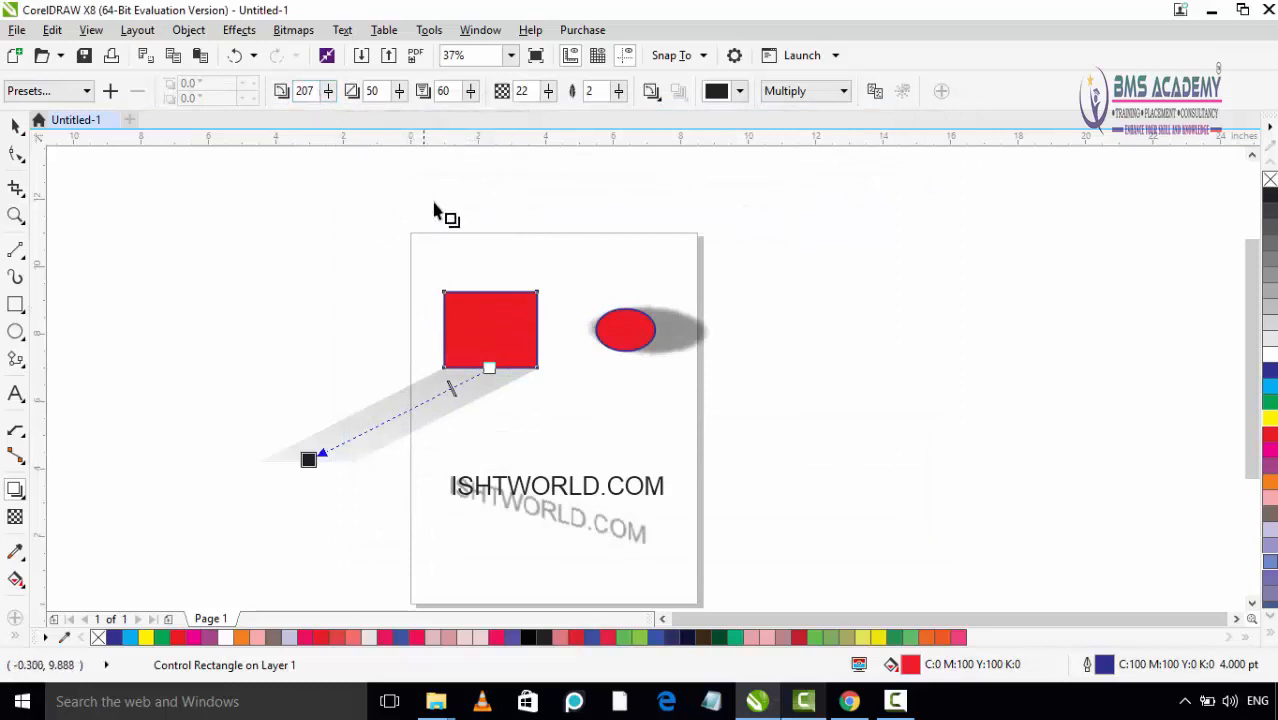
Vary the direction of the rectangle's drop shadow and set its angle to 208 degrees.
{"action": "left_click", "coordinate": [327, 91]}
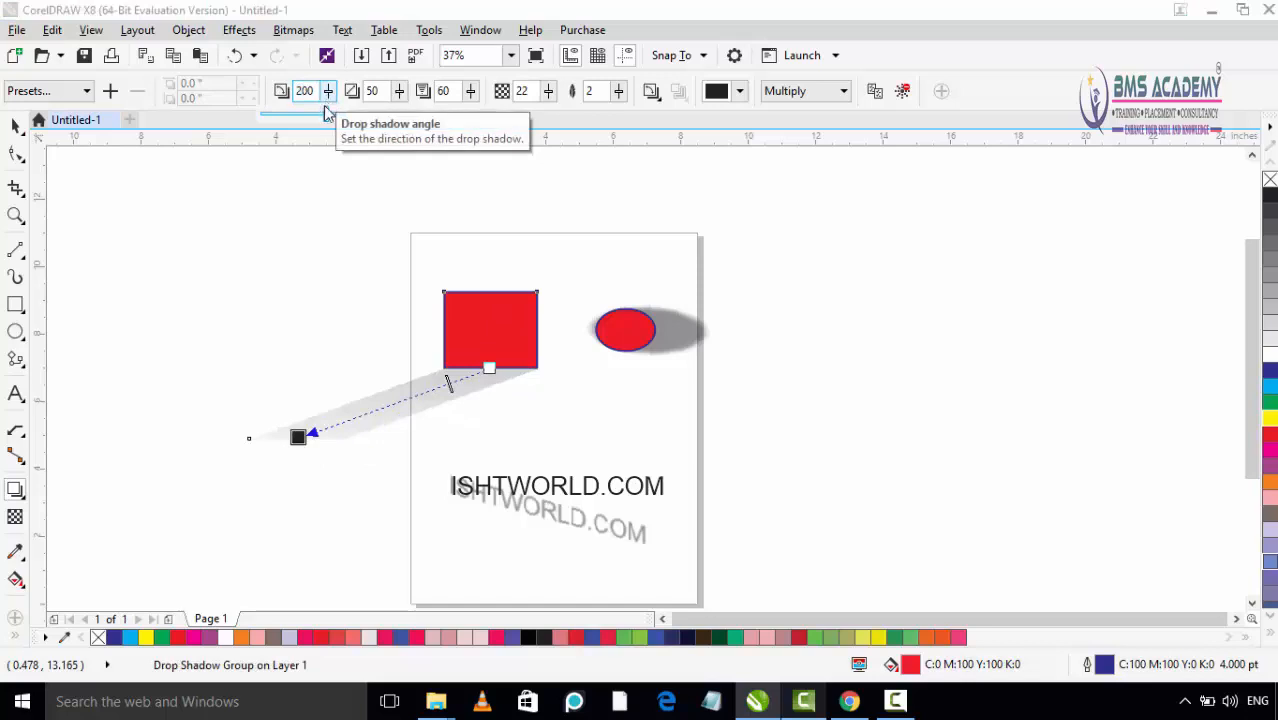
{"action": "mouse_move", "coordinate": [325, 118]}
{"action": "left_mouse_down"}
{"action": "mouse_move", "coordinate": [283, 118]}
{"action": "mouse_move", "coordinate": [350, 125]}
{"action": "mouse_move", "coordinate": [321, 122]}
{"action": "left_mouse_up"}
{"action": "left_click", "coordinate": [329, 91]}
{"action": "left_click", "coordinate": [328, 91]}
{"action": "left_click", "coordinate": [328, 91]}
{"action": "left_click", "coordinate": [328, 91]}
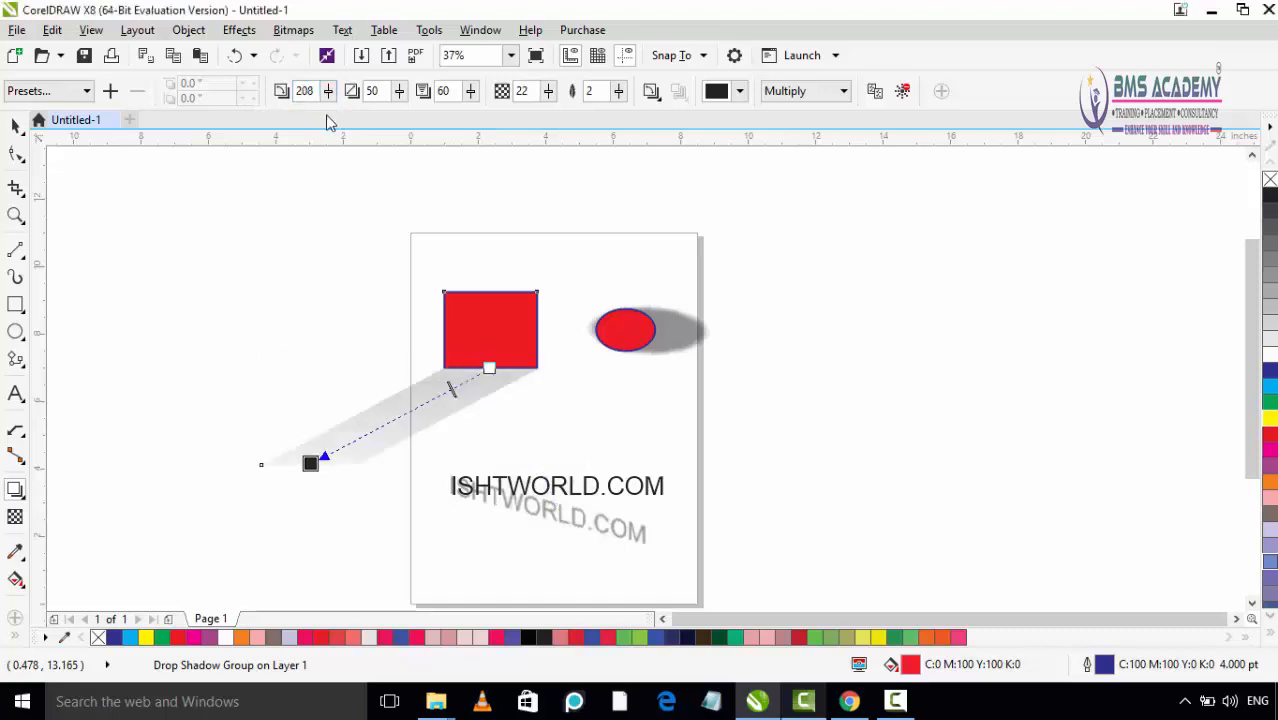
Shorten the rectangle's shadow by adjusting its shadow stretch, and undo the last stretch change.
{"action": "left_click", "coordinate": [399, 91]}
{"action": "left_click_drag", "start_coordinate": [400, 114], "coordinate": [370, 120]}
{"action": "left_click", "coordinate": [400, 94]}
{"action": "left_click", "coordinate": [398, 91]}
{"action": "left_click", "coordinate": [399, 91]}
{"action": "key", "text": "ctrl+z"}
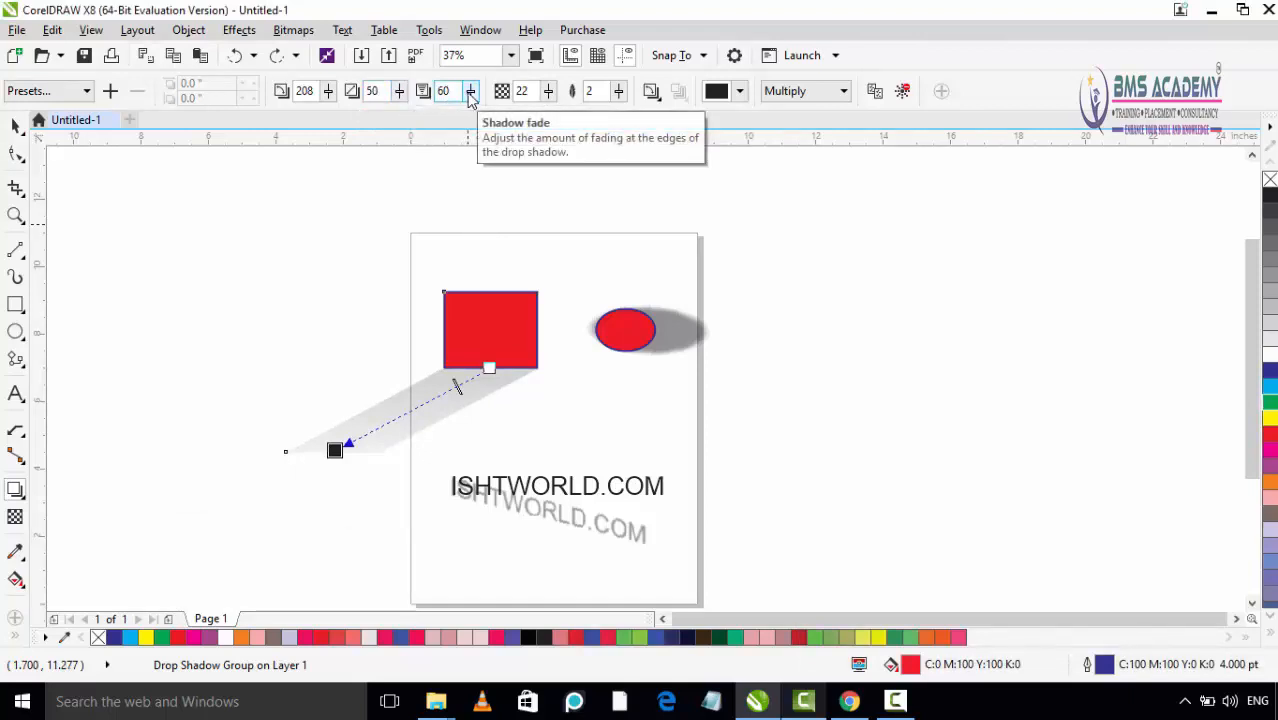
Vary the fade of the rectangle's shadow and set it to 68.
{"action": "scroll", "coordinate": [452, 340], "scroll_direction": "up", "scroll_amount": 3}
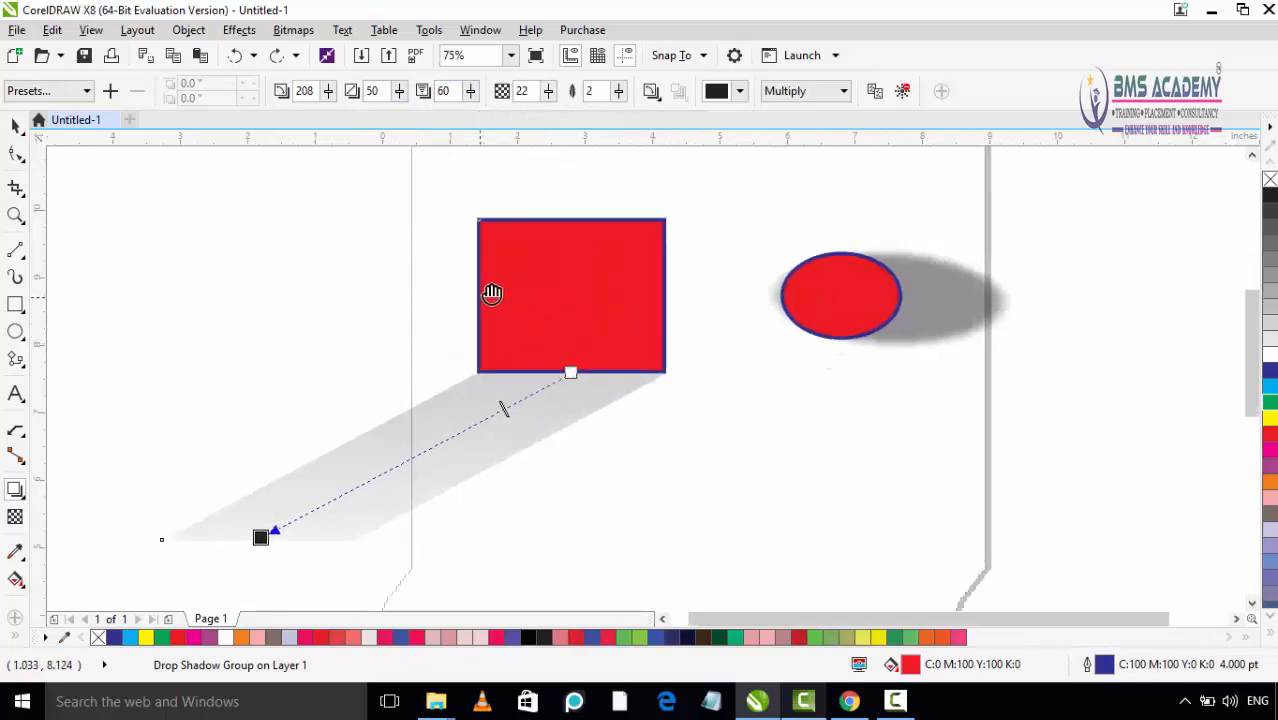
{"action": "left_click", "coordinate": [470, 91]}
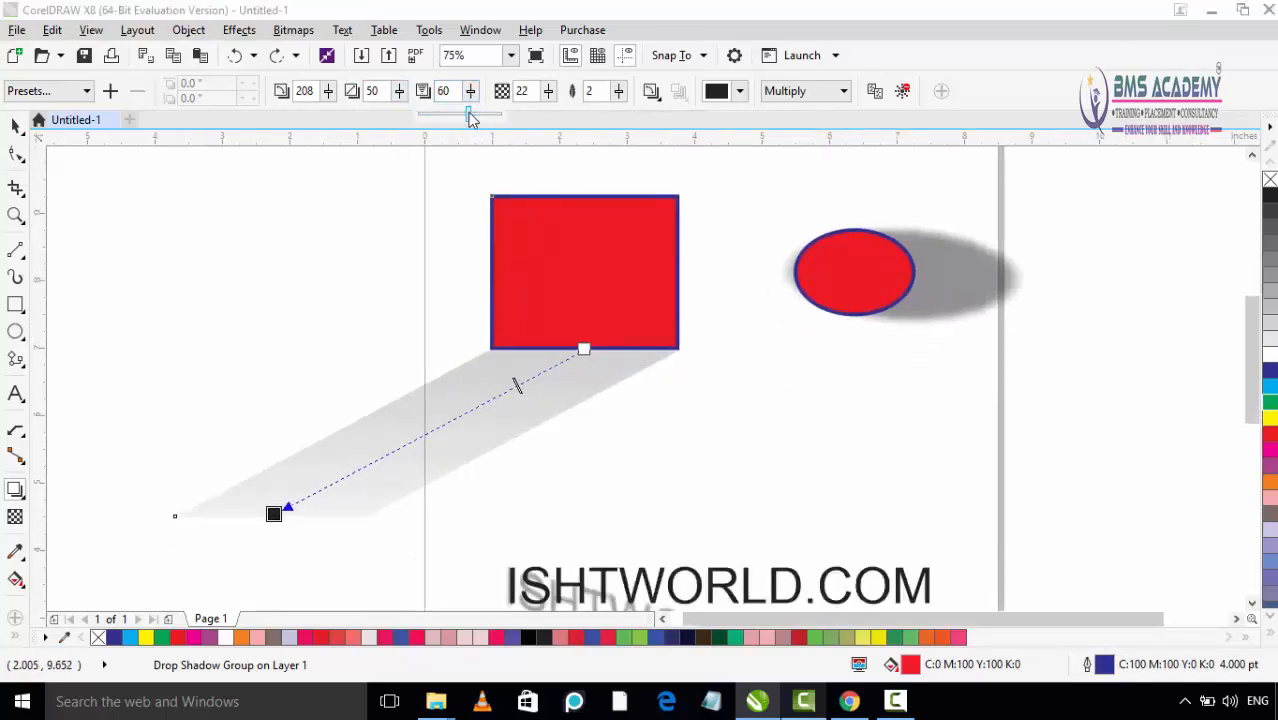
{"action": "mouse_move", "coordinate": [469, 112]}
{"action": "left_mouse_down"}
{"action": "mouse_move", "coordinate": [435, 112]}
{"action": "mouse_move", "coordinate": [530, 120]}
{"action": "mouse_move", "coordinate": [459, 114]}
{"action": "left_mouse_up"}
{"action": "left_click", "coordinate": [470, 91]}
{"action": "left_click", "coordinate": [470, 93]}
{"action": "left_click", "coordinate": [470, 91]}
{"action": "left_click", "coordinate": [470, 91]}
Vary the opacity of the rectangle's shadow through 81 and 17, and settle on 41.
{"action": "left_click", "coordinate": [548, 96]}
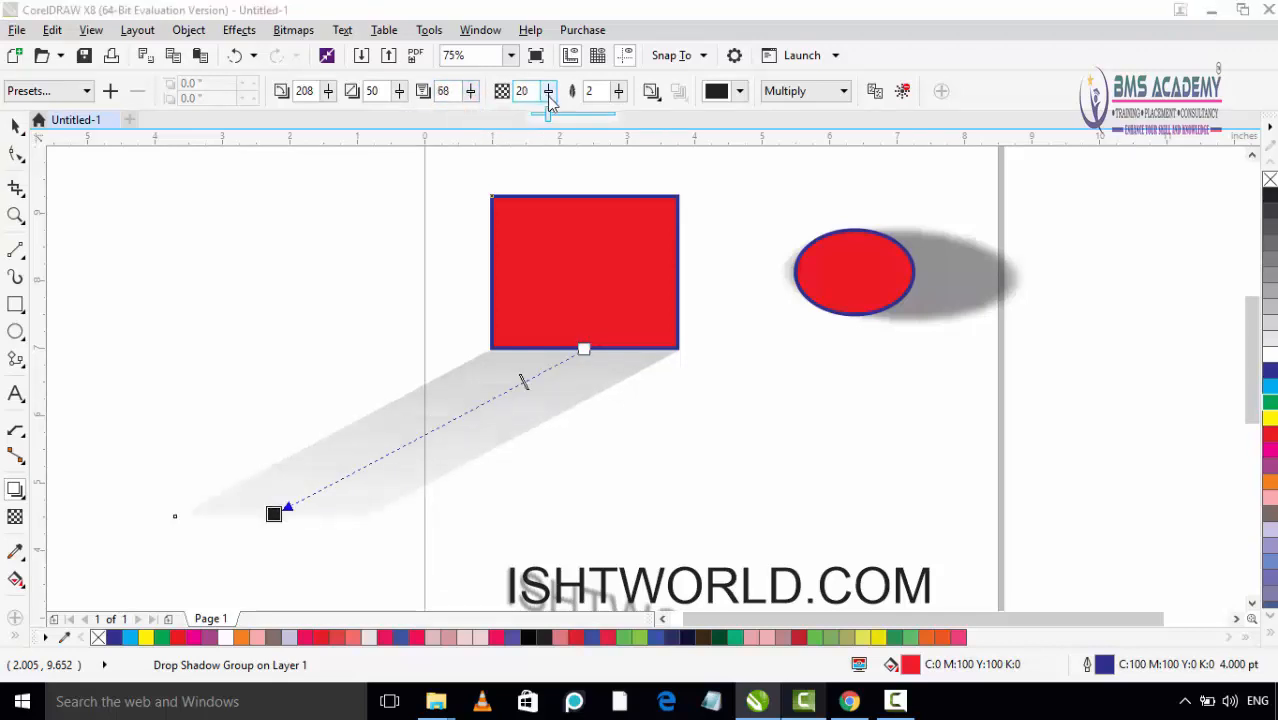
{"action": "left_click_drag", "start_coordinate": [552, 114], "coordinate": [577, 120]}
{"action": "left_click", "coordinate": [549, 92]}
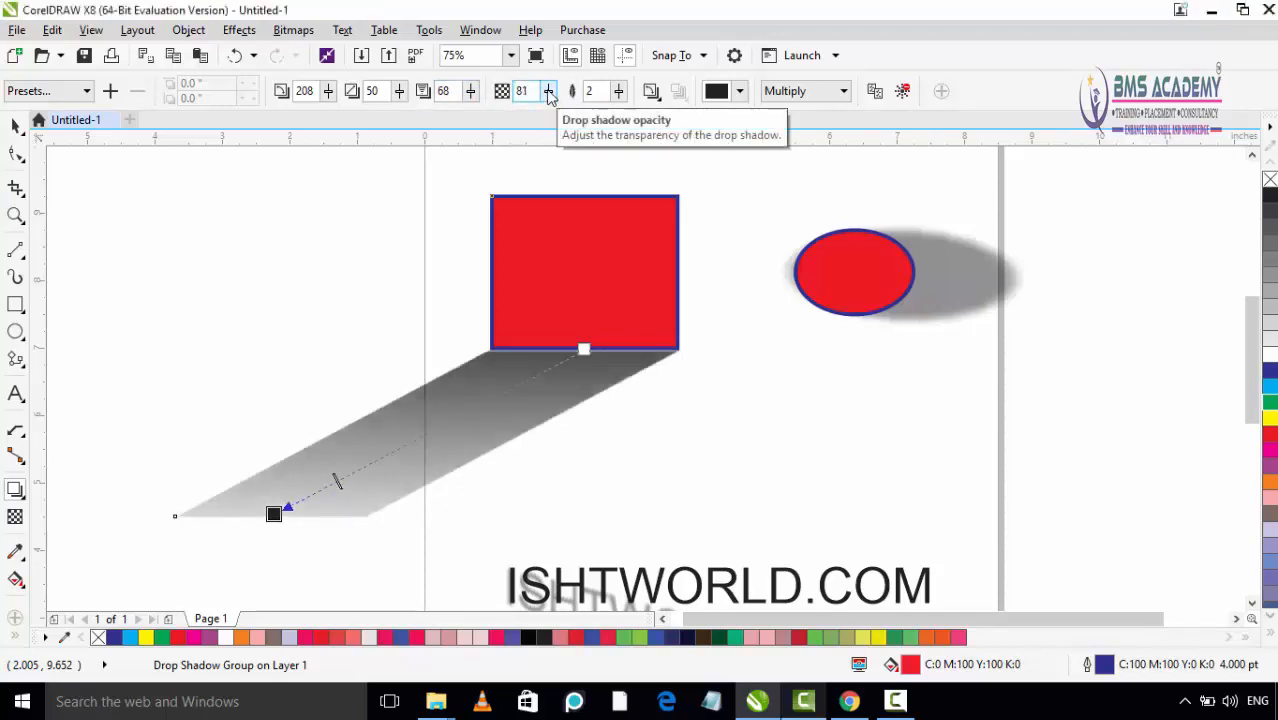
{"action": "left_click", "coordinate": [549, 92]}
{"action": "left_click_drag", "start_coordinate": [551, 119], "coordinate": [495, 120]}
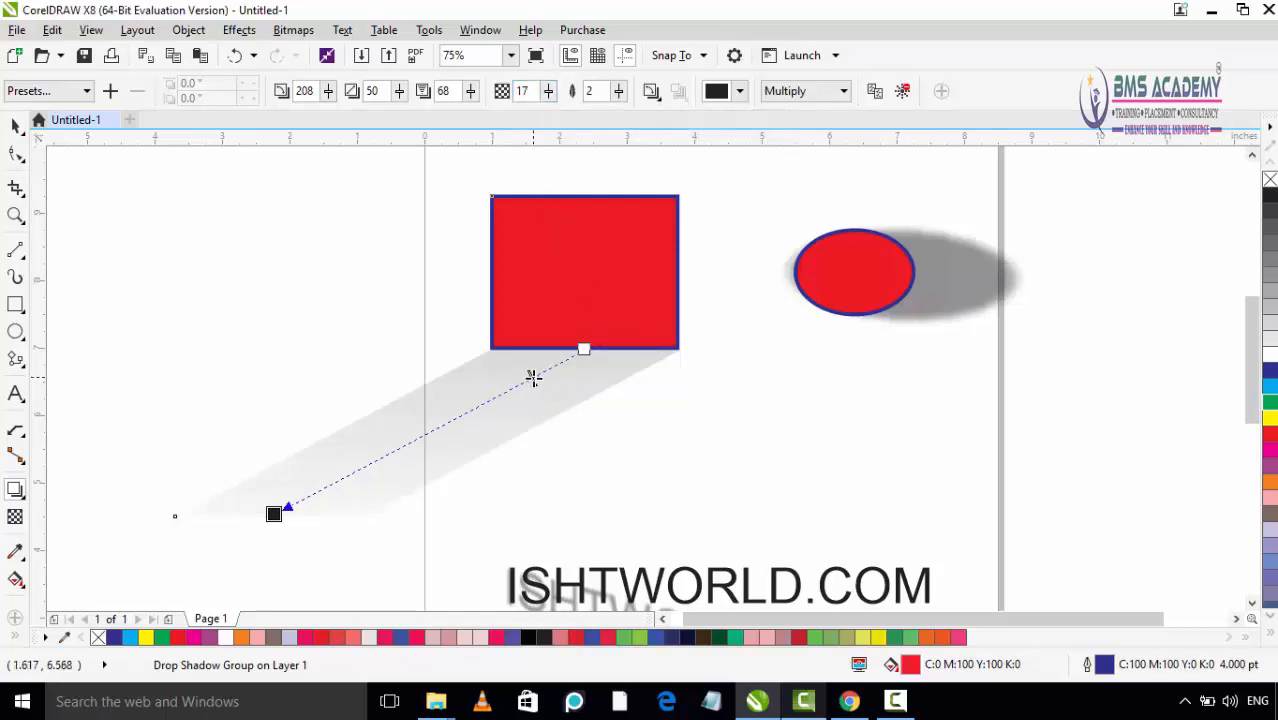
{"action": "left_click_drag", "start_coordinate": [531, 374], "coordinate": [456, 418]}
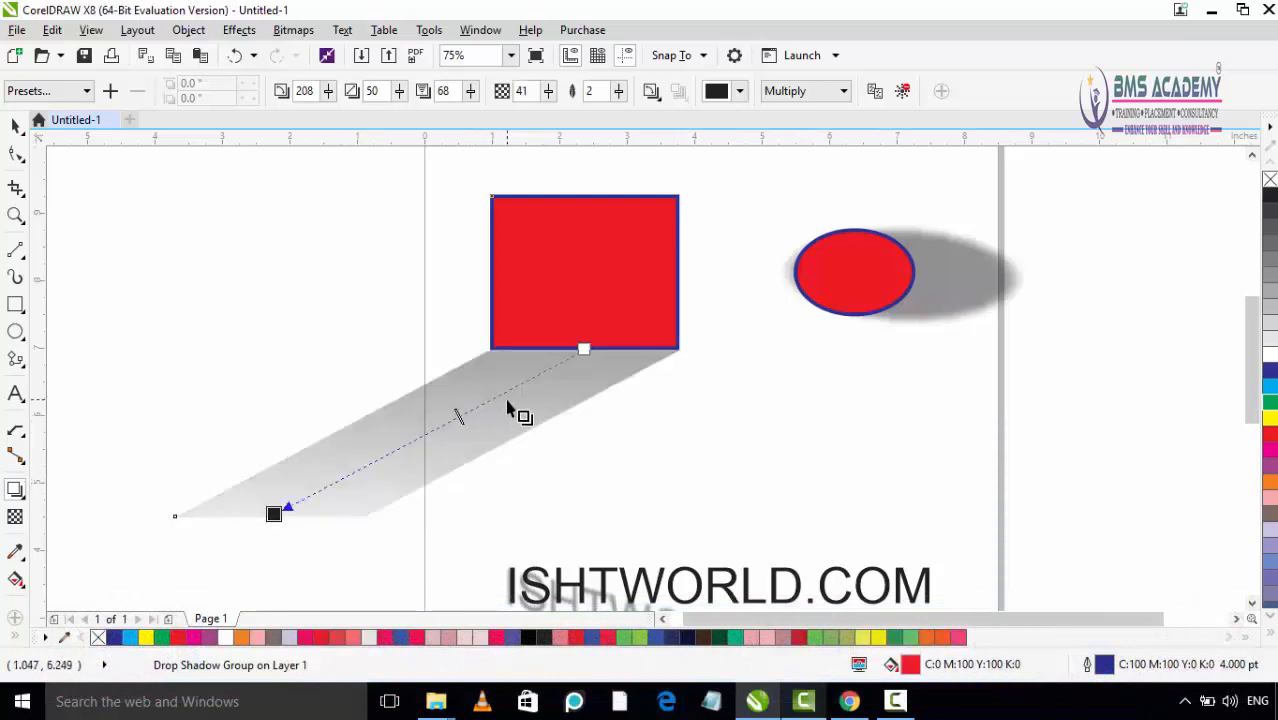
Vary the feathering of the rectangle's shadow through 27 and 43, and settle on 17.
{"action": "left_click", "coordinate": [621, 95]}
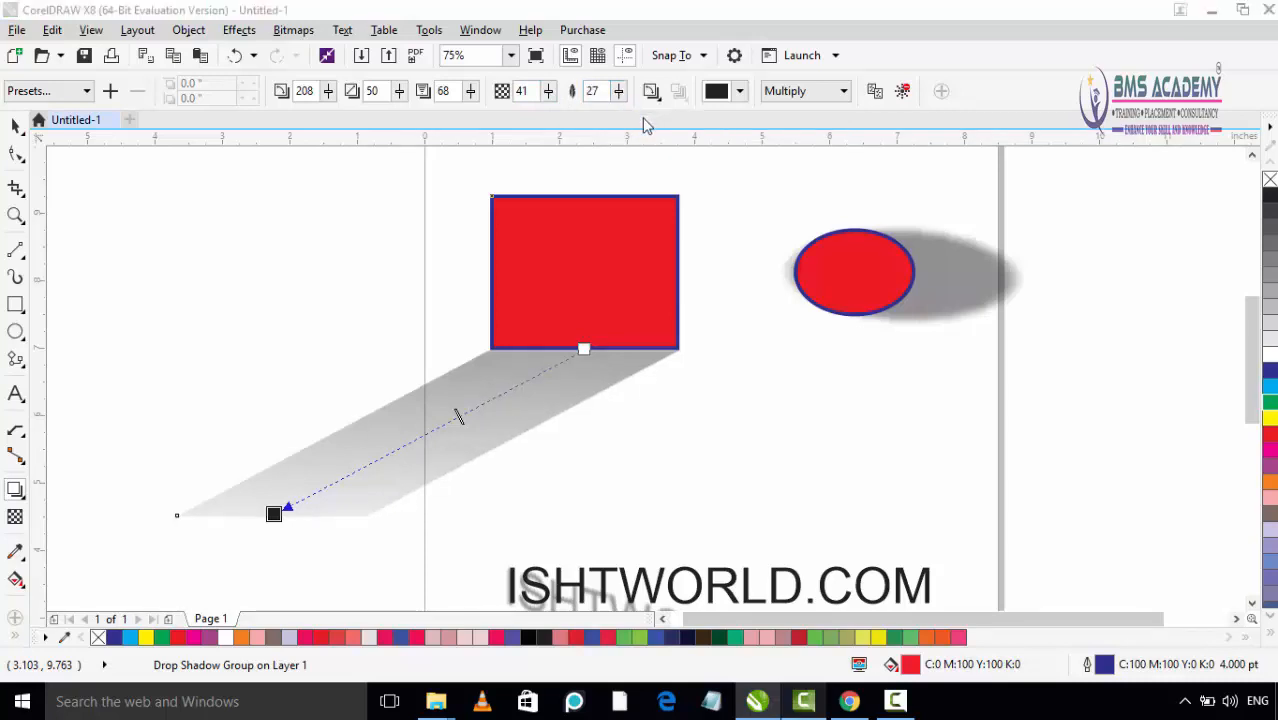
{"action": "left_click", "coordinate": [623, 98]}
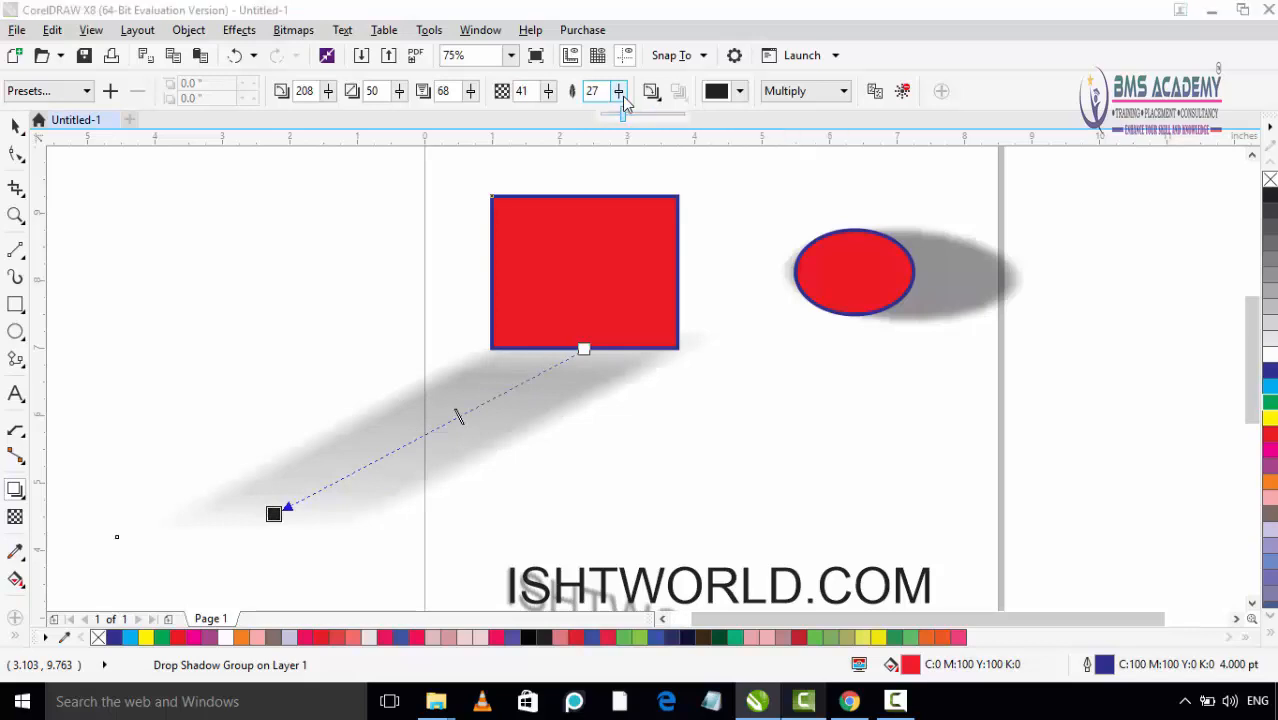
{"action": "left_click_drag", "start_coordinate": [630, 115], "coordinate": [645, 117]}
{"action": "left_click", "coordinate": [621, 95]}
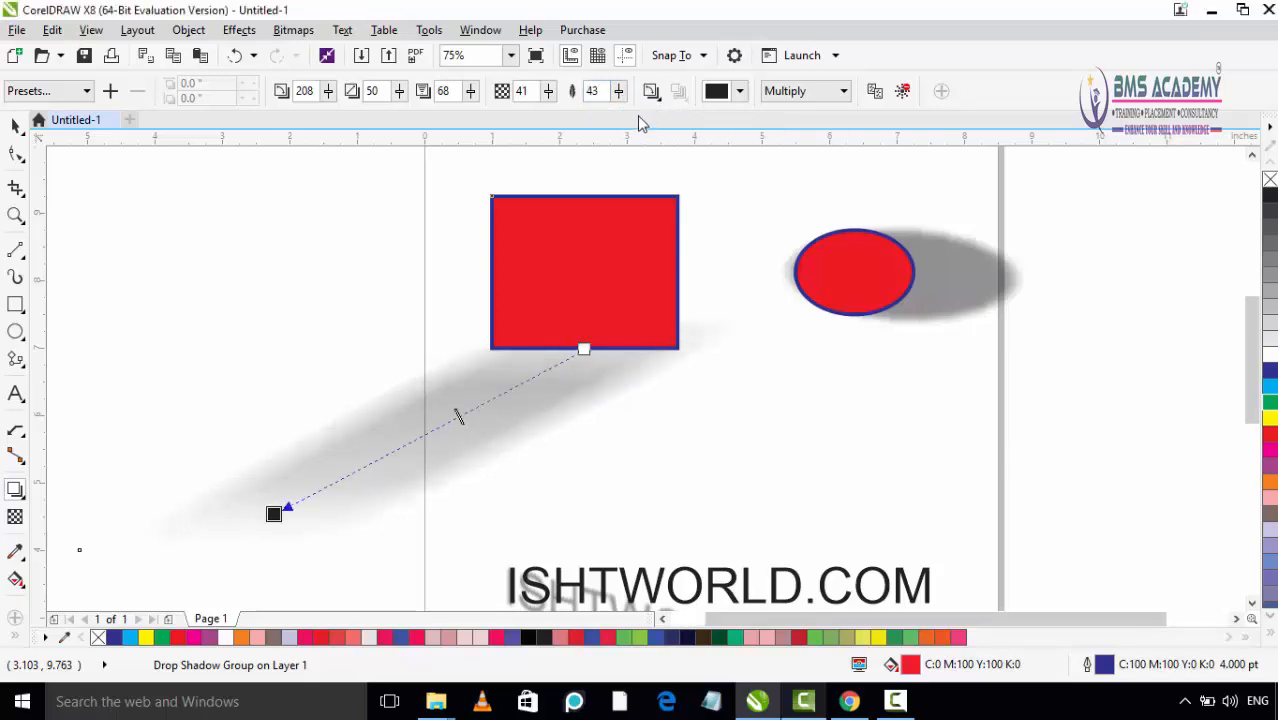
{"action": "left_click", "coordinate": [618, 91]}
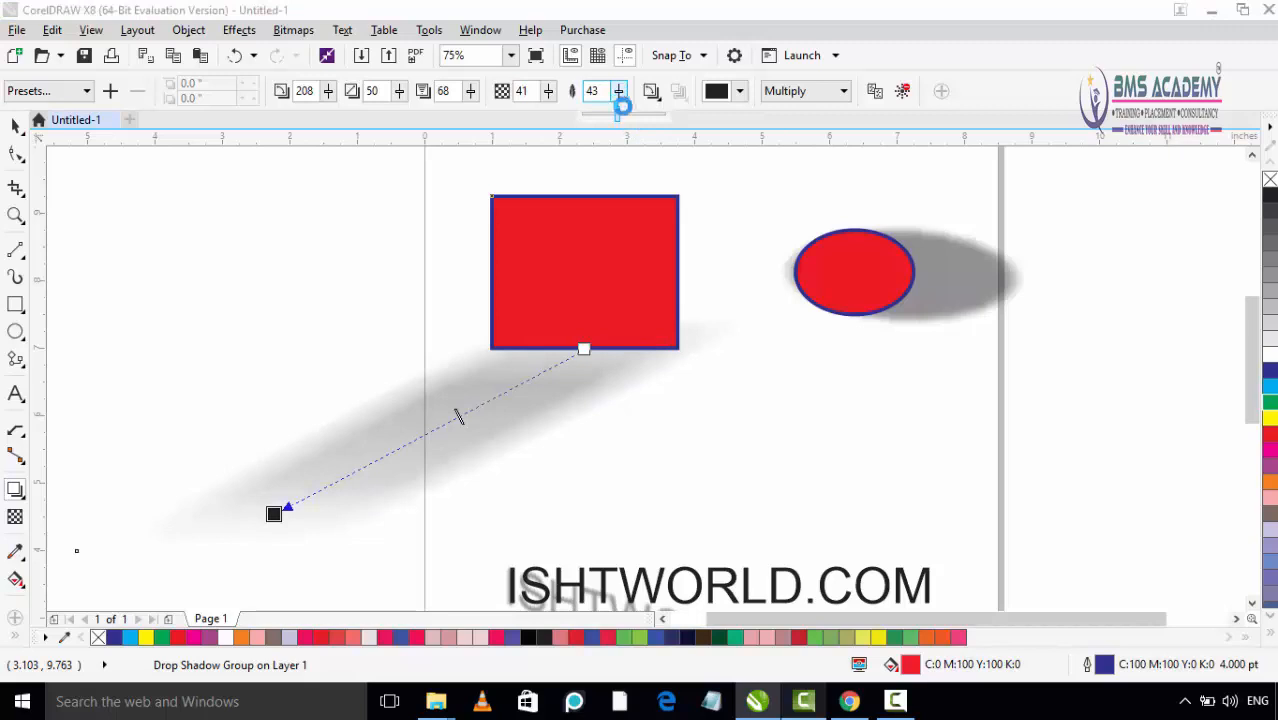
{"action": "left_click_drag", "start_coordinate": [622, 115], "coordinate": [572, 119]}
{"action": "left_click", "coordinate": [618, 91]}
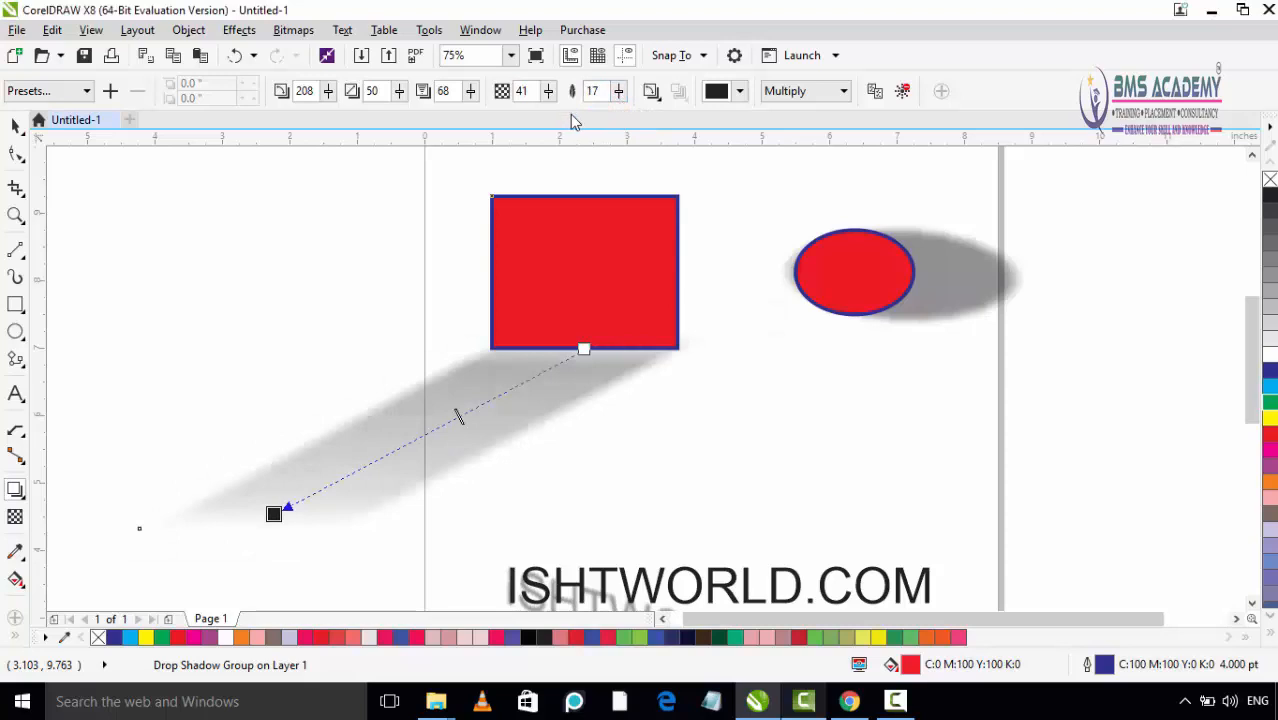
Try the Gaussian Blur, Inside, Middle, Outside and Average feathering directions in turn on the rectangle's shadow.
{"action": "left_click", "coordinate": [652, 92]}
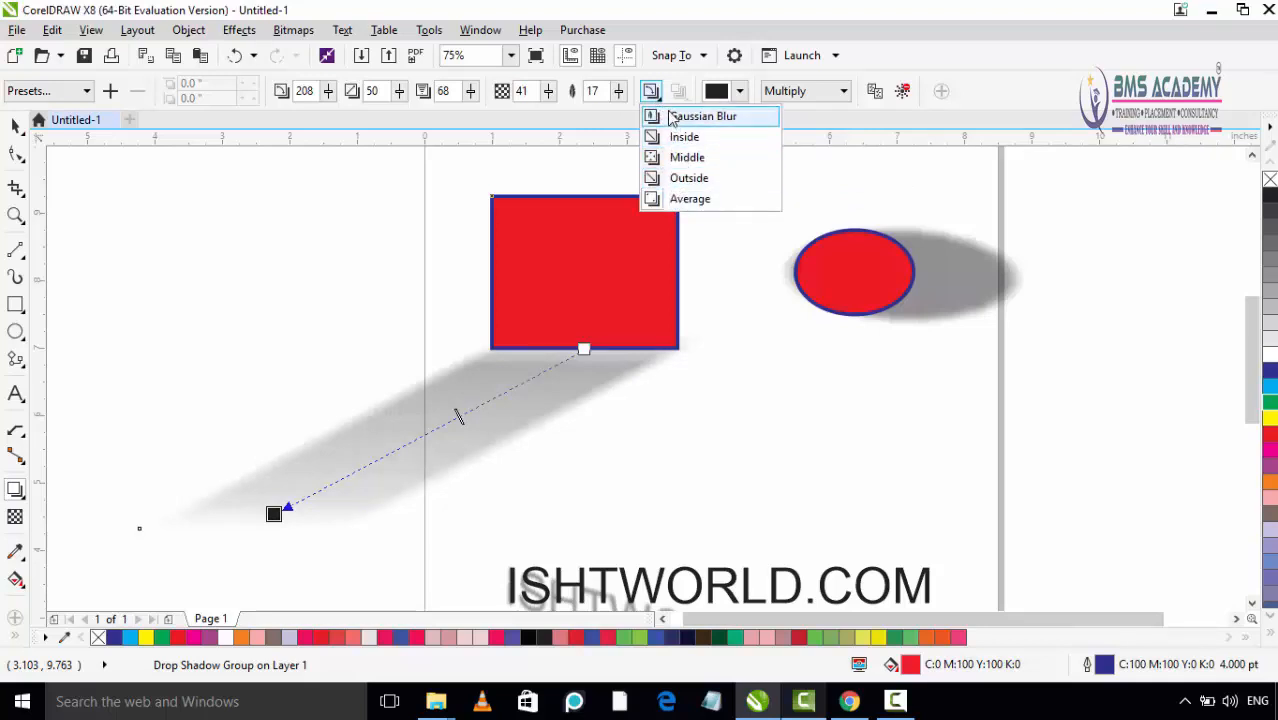
{"action": "left_click", "coordinate": [681, 120]}
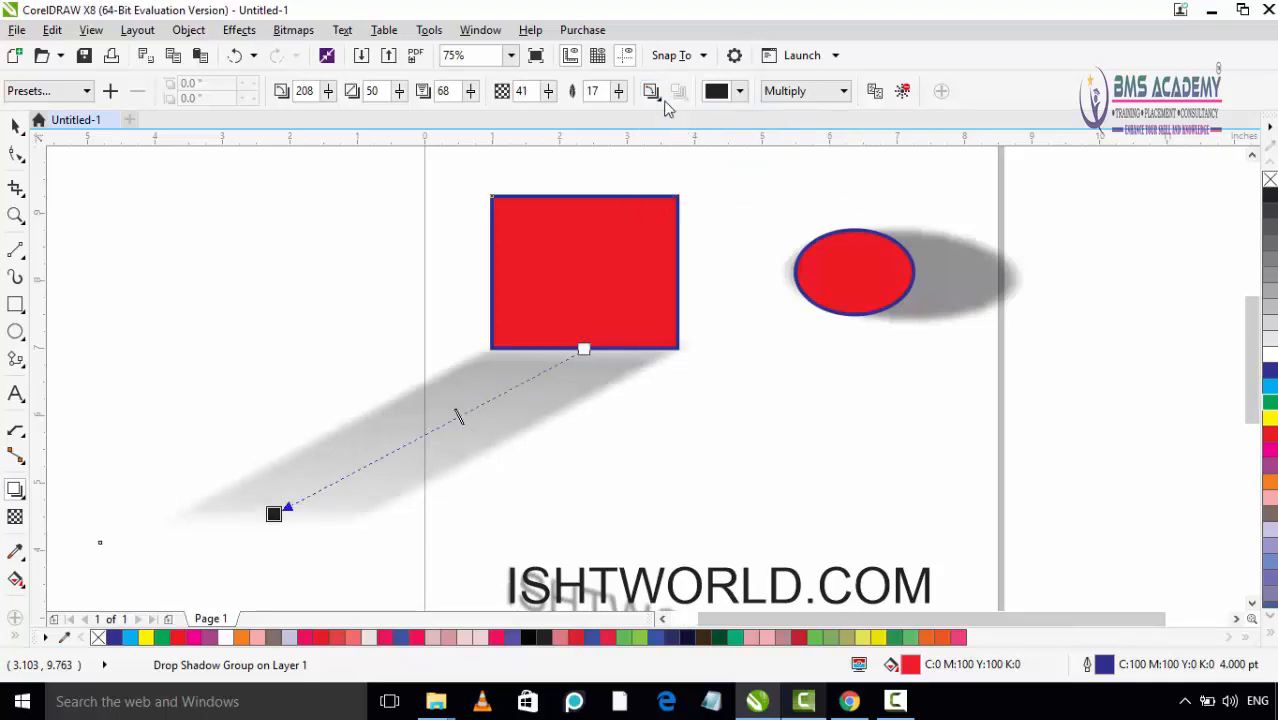
{"action": "left_click", "coordinate": [651, 91]}
{"action": "left_click", "coordinate": [680, 137]}
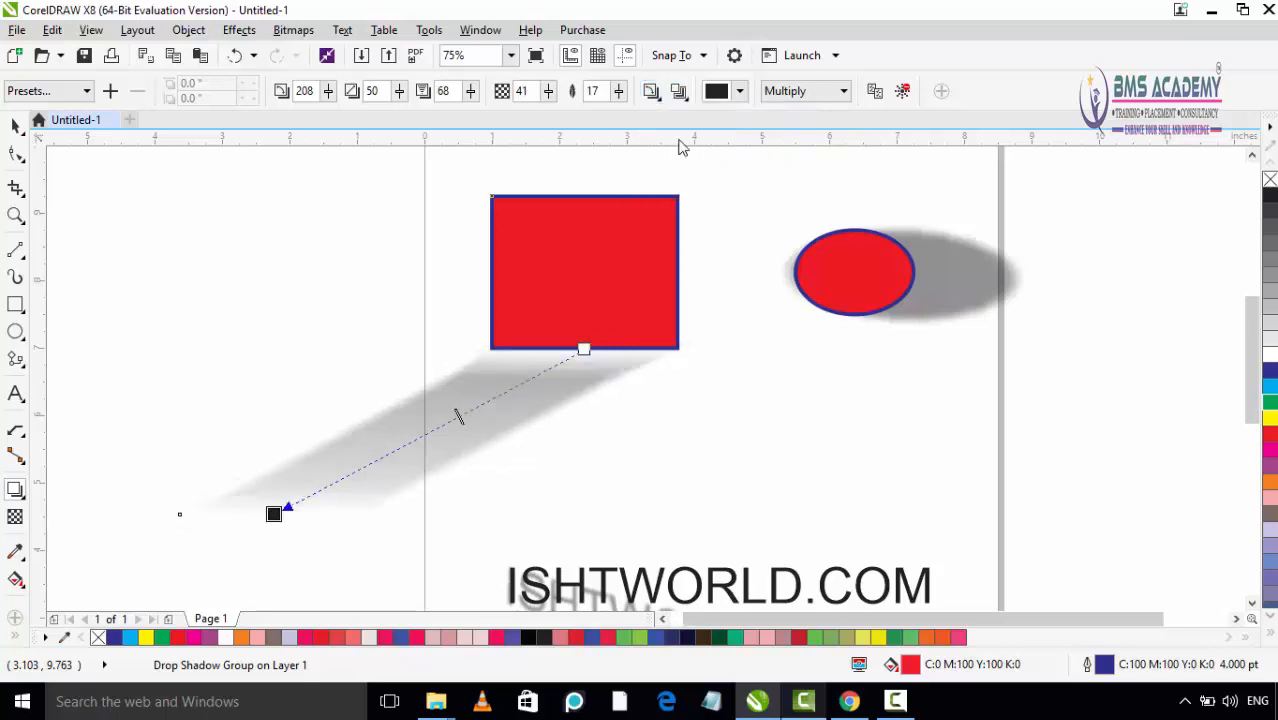
{"action": "left_click", "coordinate": [651, 91]}
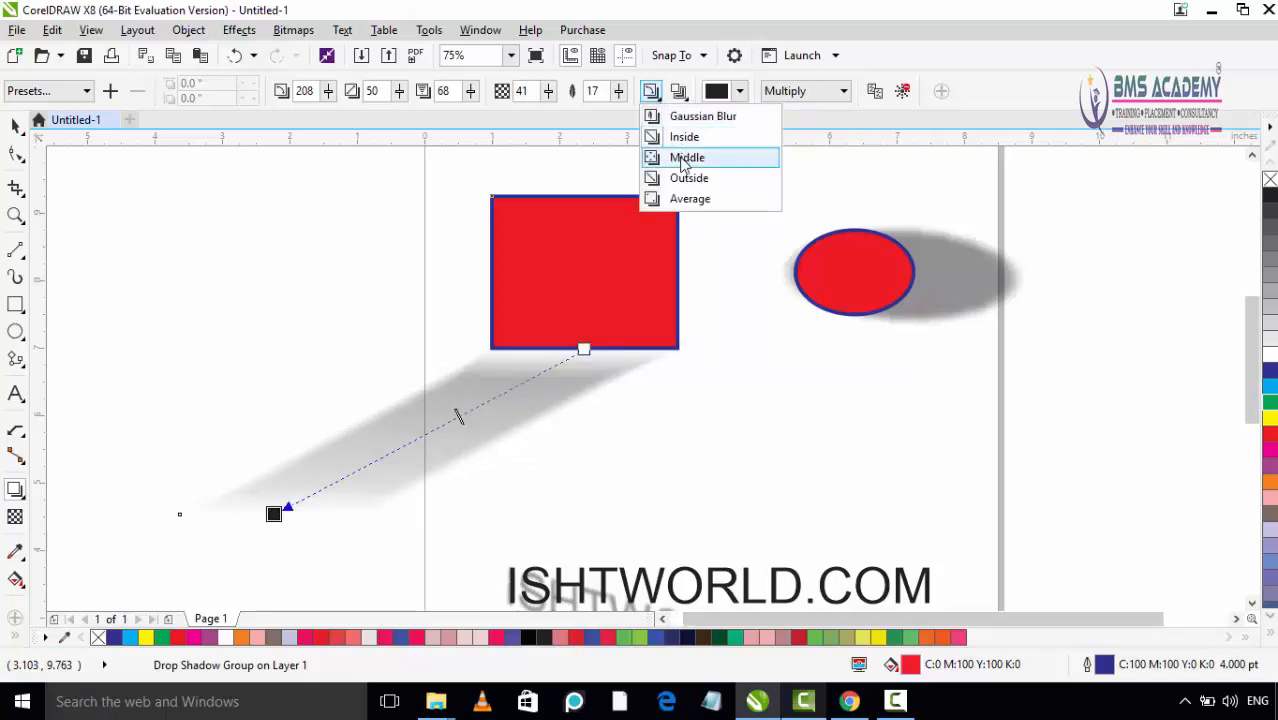
{"action": "left_click", "coordinate": [686, 157]}
{"action": "left_click", "coordinate": [651, 91]}
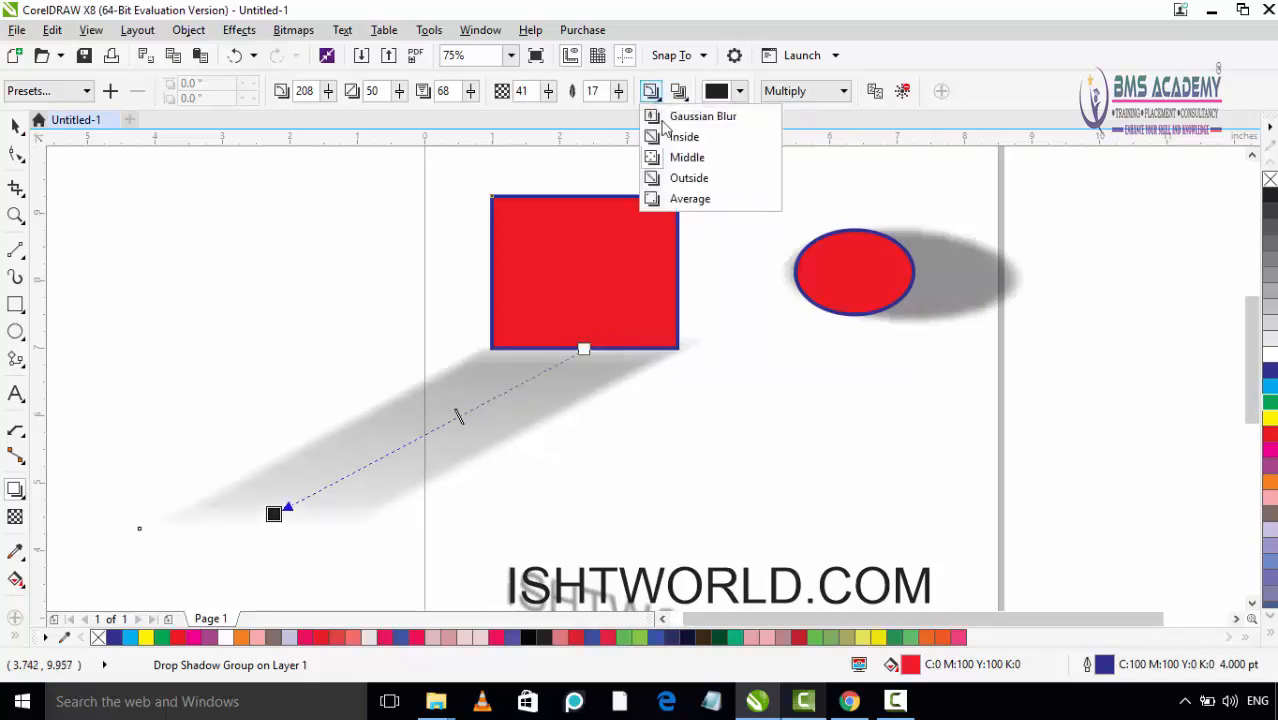
{"action": "left_click", "coordinate": [685, 177]}
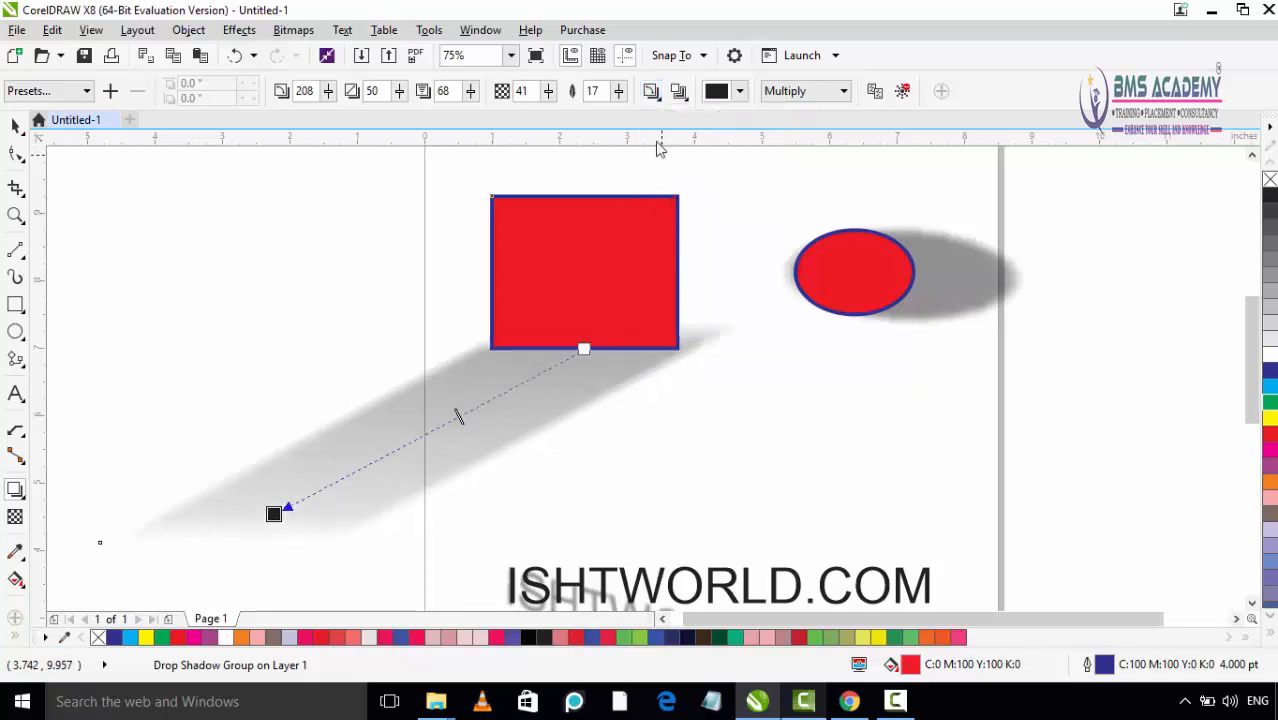
{"action": "left_click", "coordinate": [651, 91]}
{"action": "left_click", "coordinate": [675, 197]}
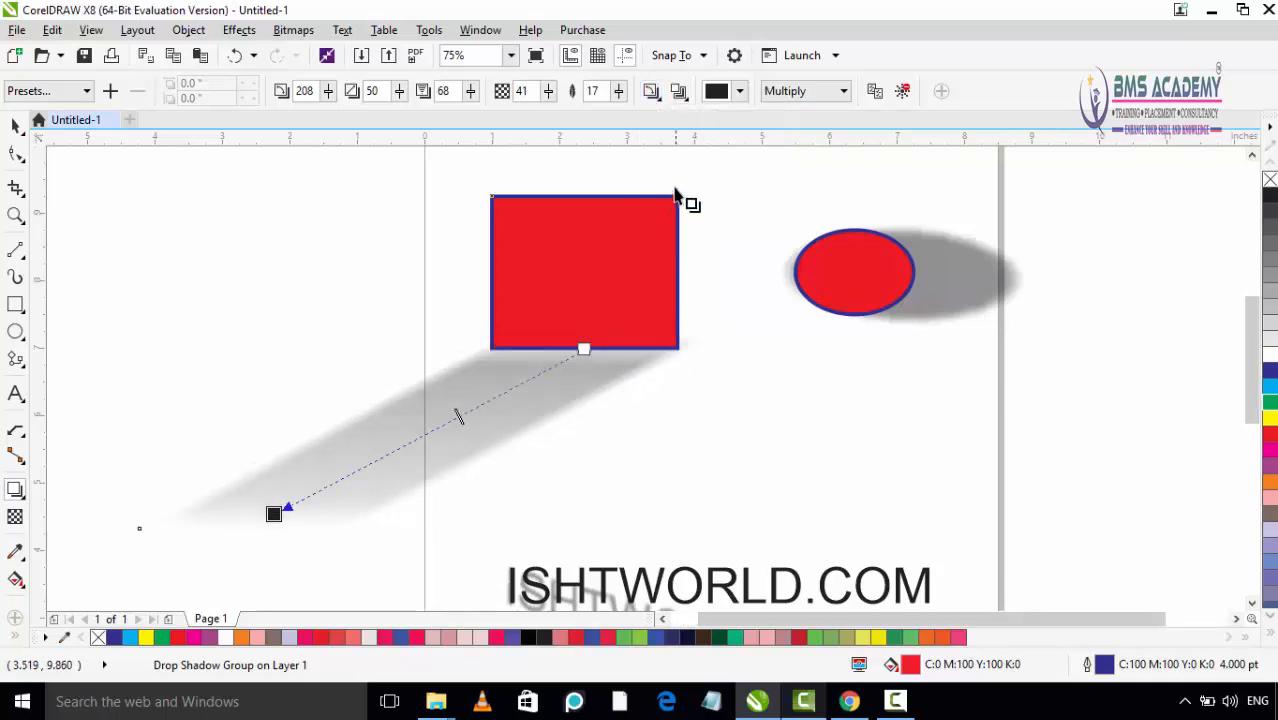
Set the feathering direction of the rectangle's shadow to Gaussian Blur.
{"action": "left_click", "coordinate": [653, 97]}
{"action": "left_click", "coordinate": [656, 97]}
{"action": "left_click", "coordinate": [656, 97]}
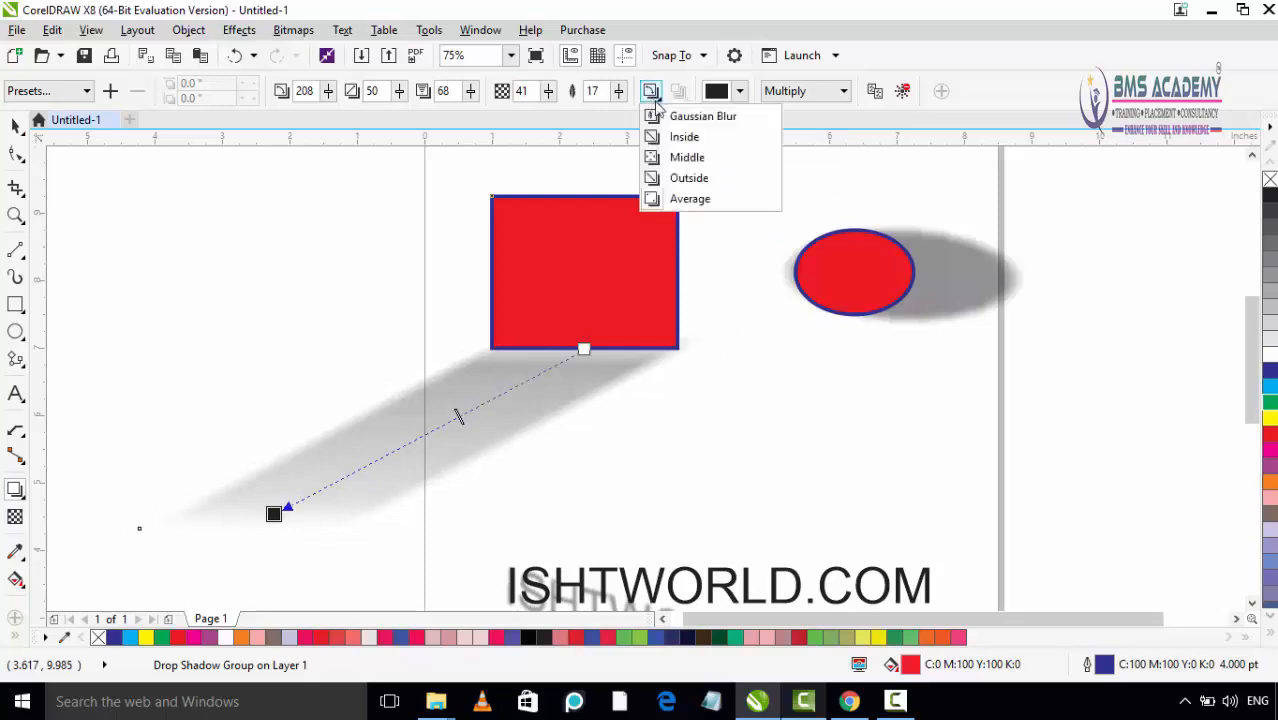
{"action": "left_click", "coordinate": [669, 117]}
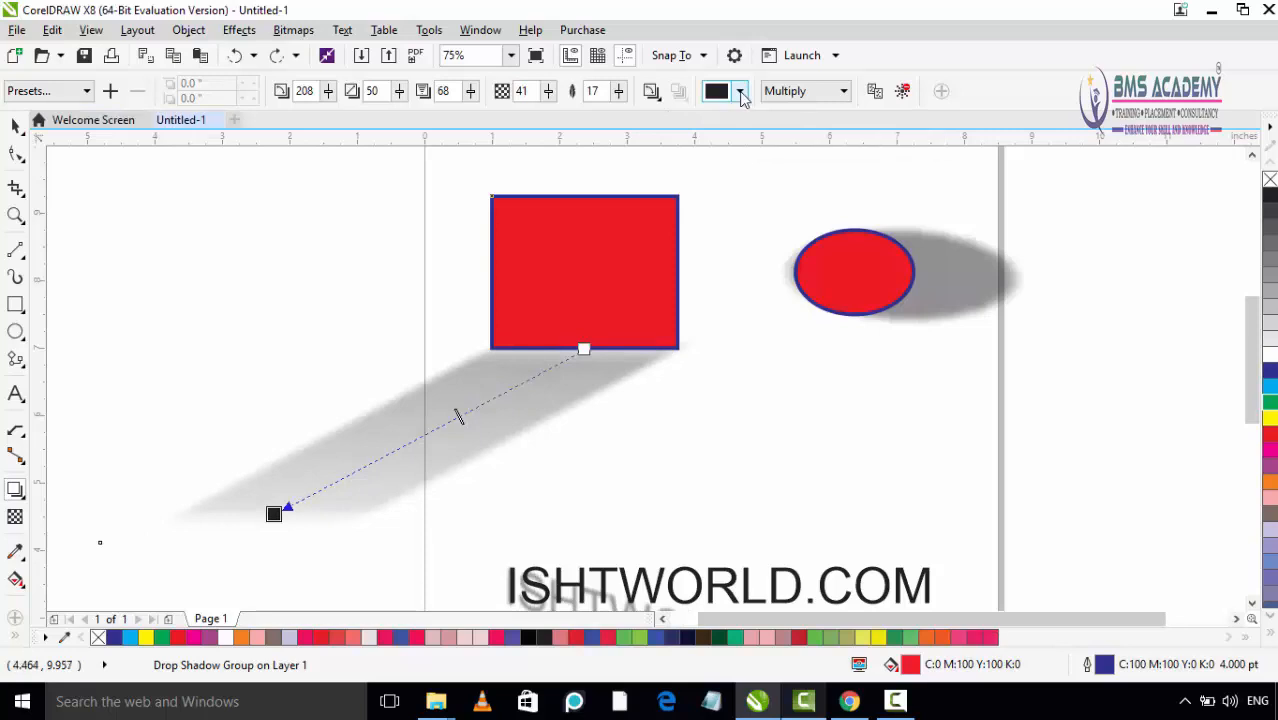
Try pink, blue and green for the rectangle's shadow colour, and settle on dark red (C 21, M 97, Y 100, K 20).
{"action": "left_click", "coordinate": [741, 91]}
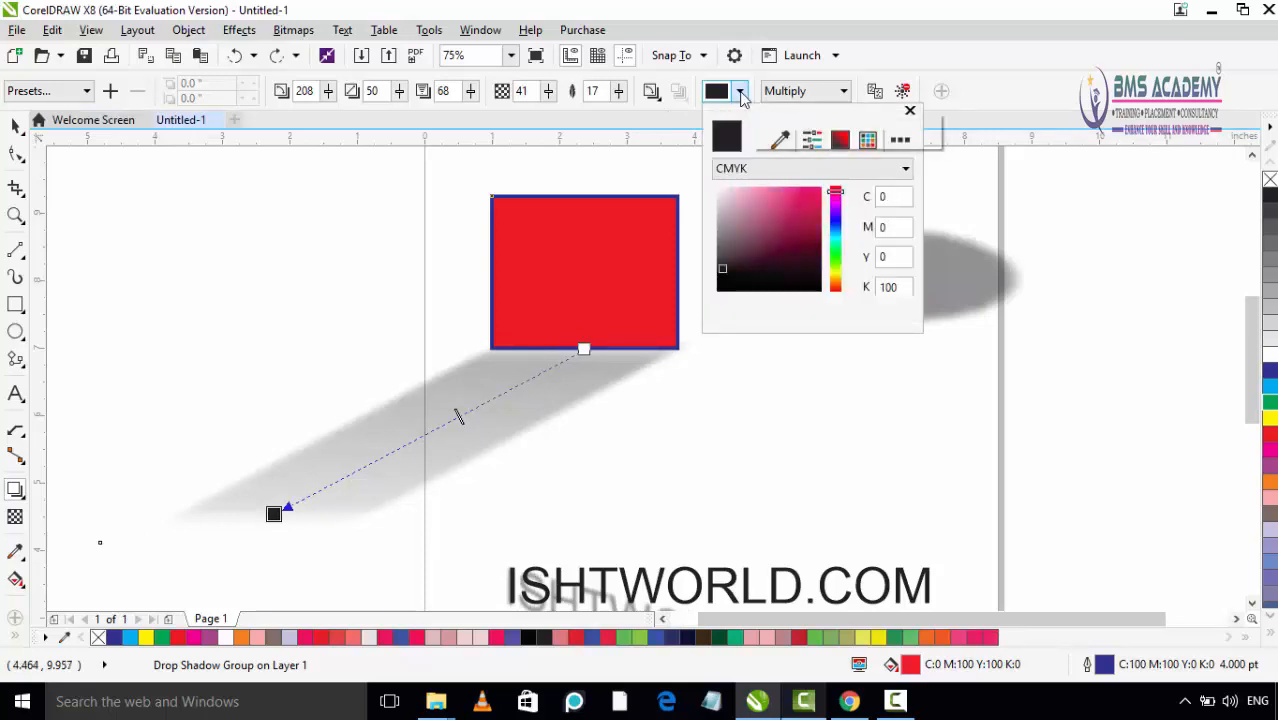
{"action": "left_click", "coordinate": [793, 192]}
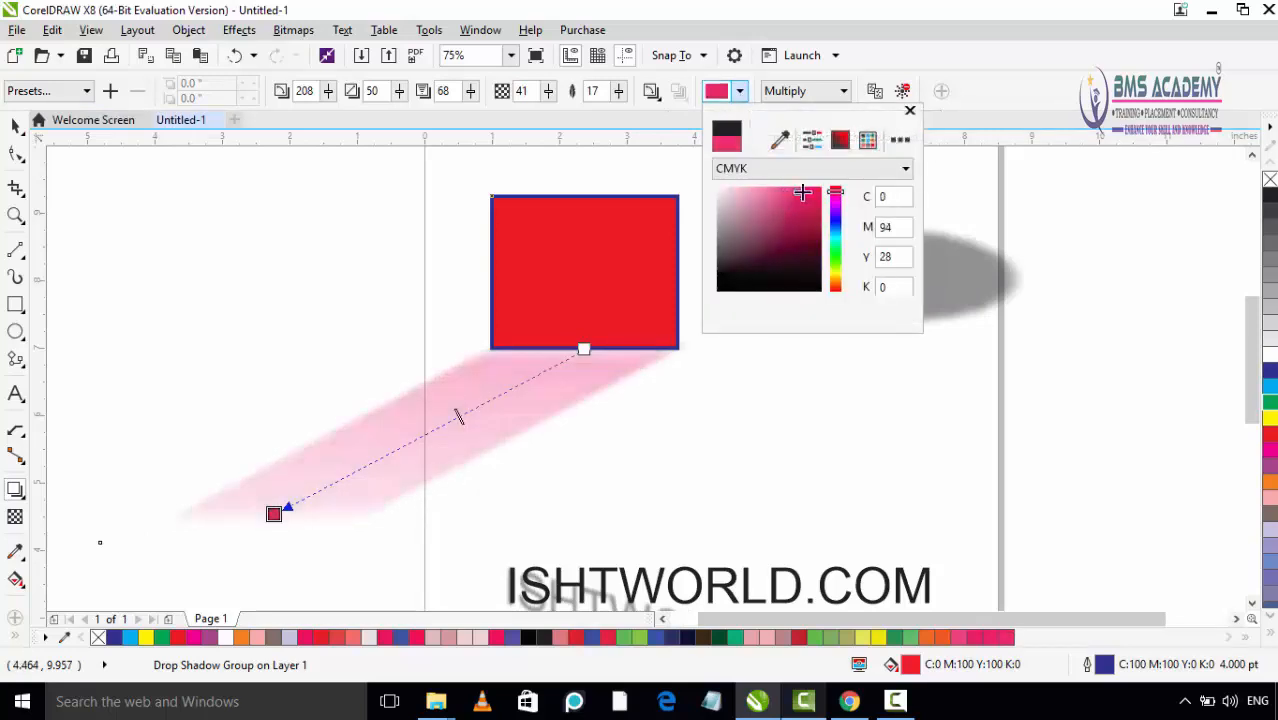
{"action": "left_click", "coordinate": [816, 192]}
{"action": "left_click", "coordinate": [836, 228]}
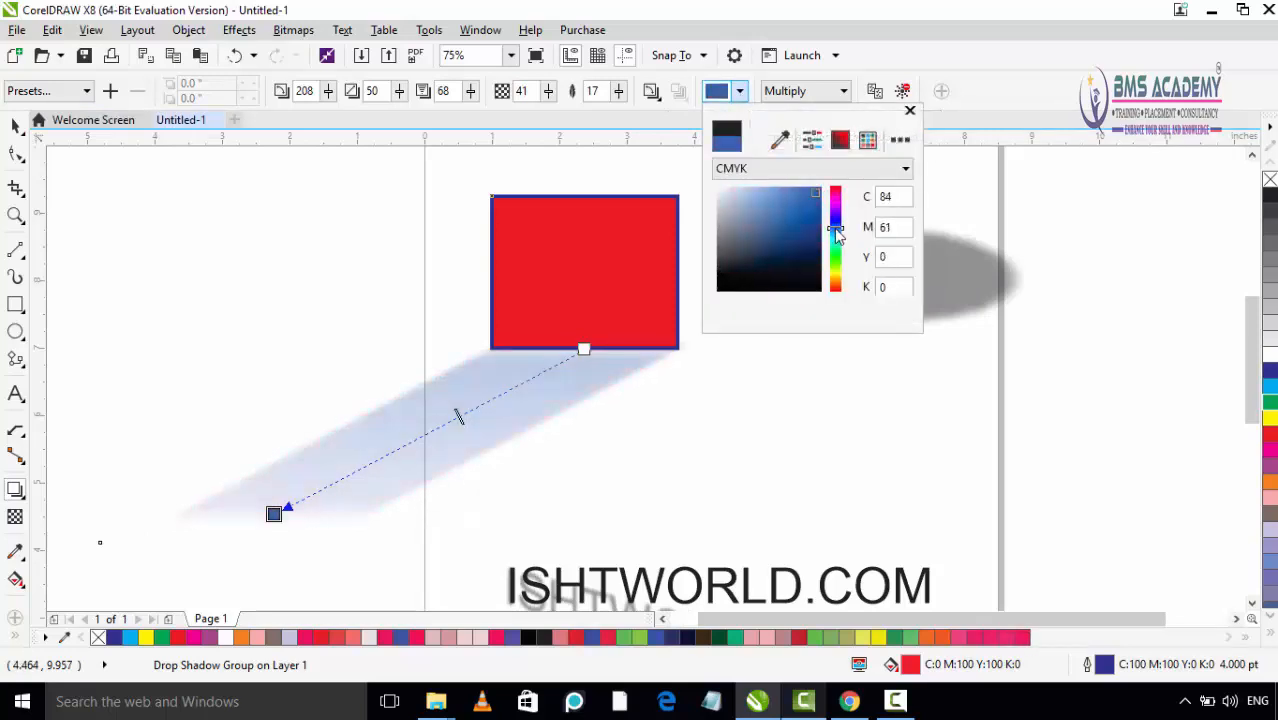
{"action": "left_click", "coordinate": [820, 194]}
{"action": "left_click_drag", "start_coordinate": [838, 230], "coordinate": [836, 256]}
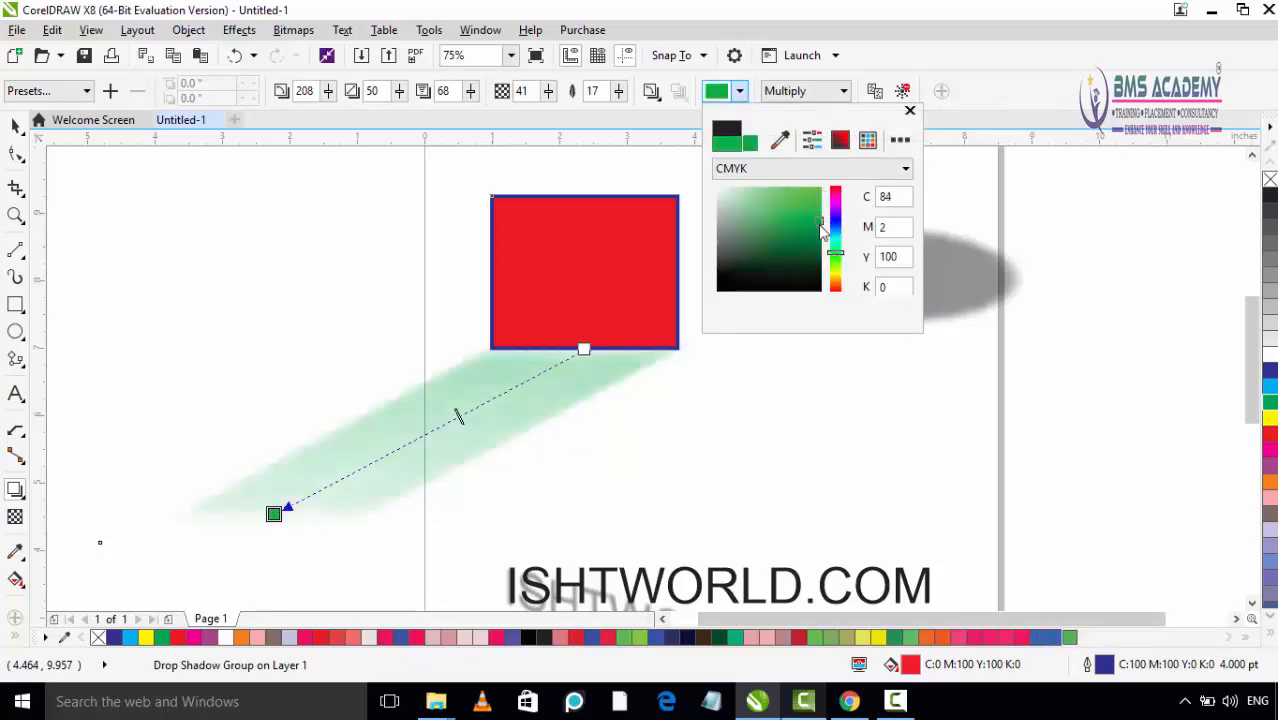
{"action": "left_click", "coordinate": [837, 285]}
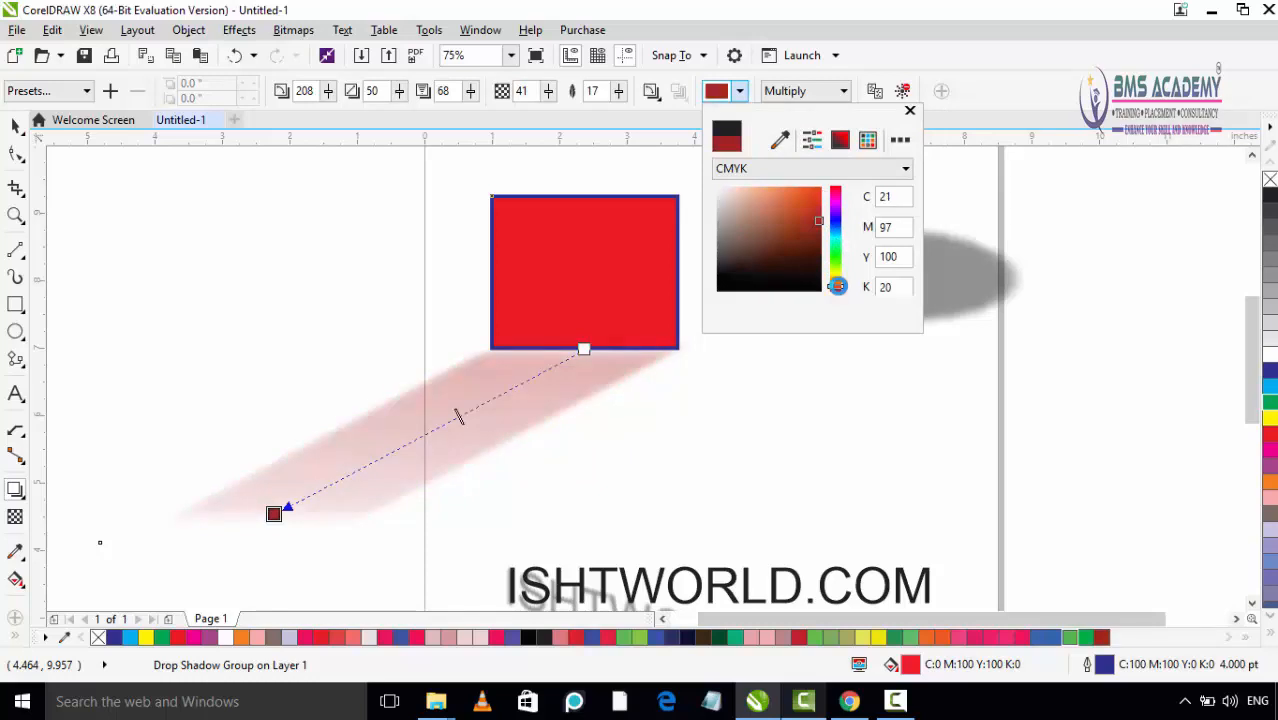
{"action": "left_click", "coordinate": [910, 111]}
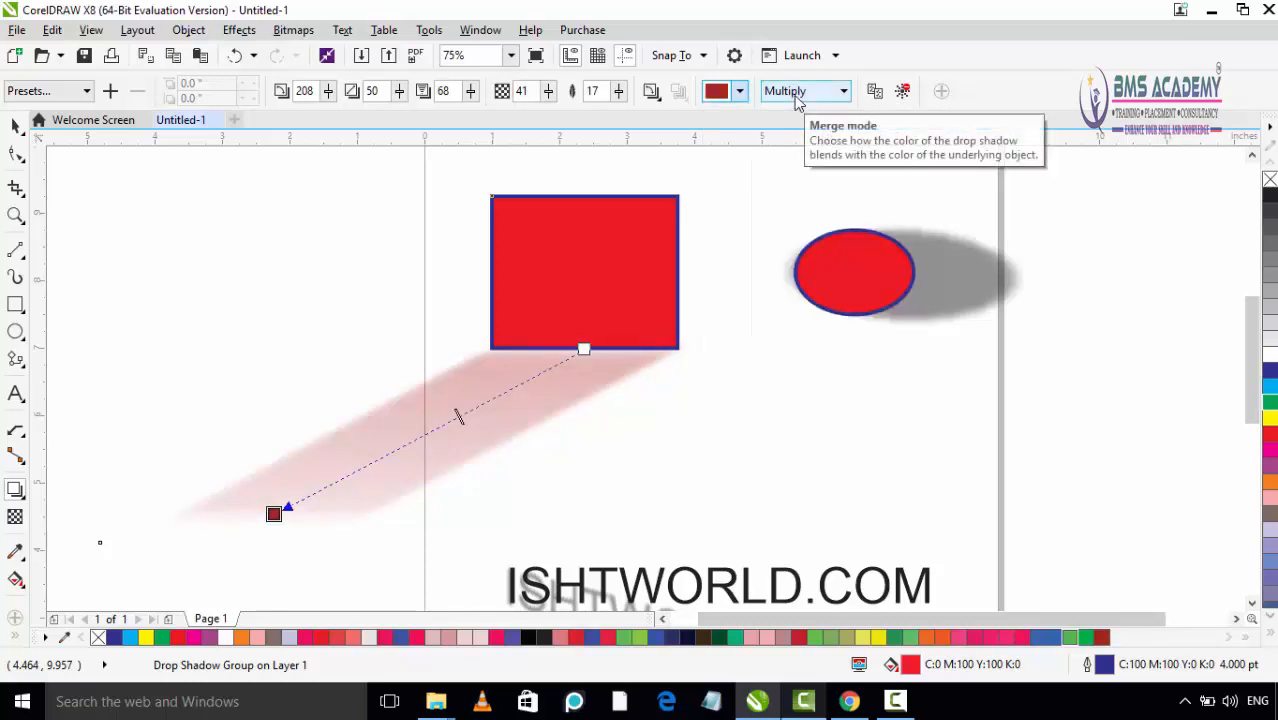
Try the Normal and Invert merge modes on the large rectangle's shadow, and settle on Normal.
{"action": "left_click", "coordinate": [797, 96]}
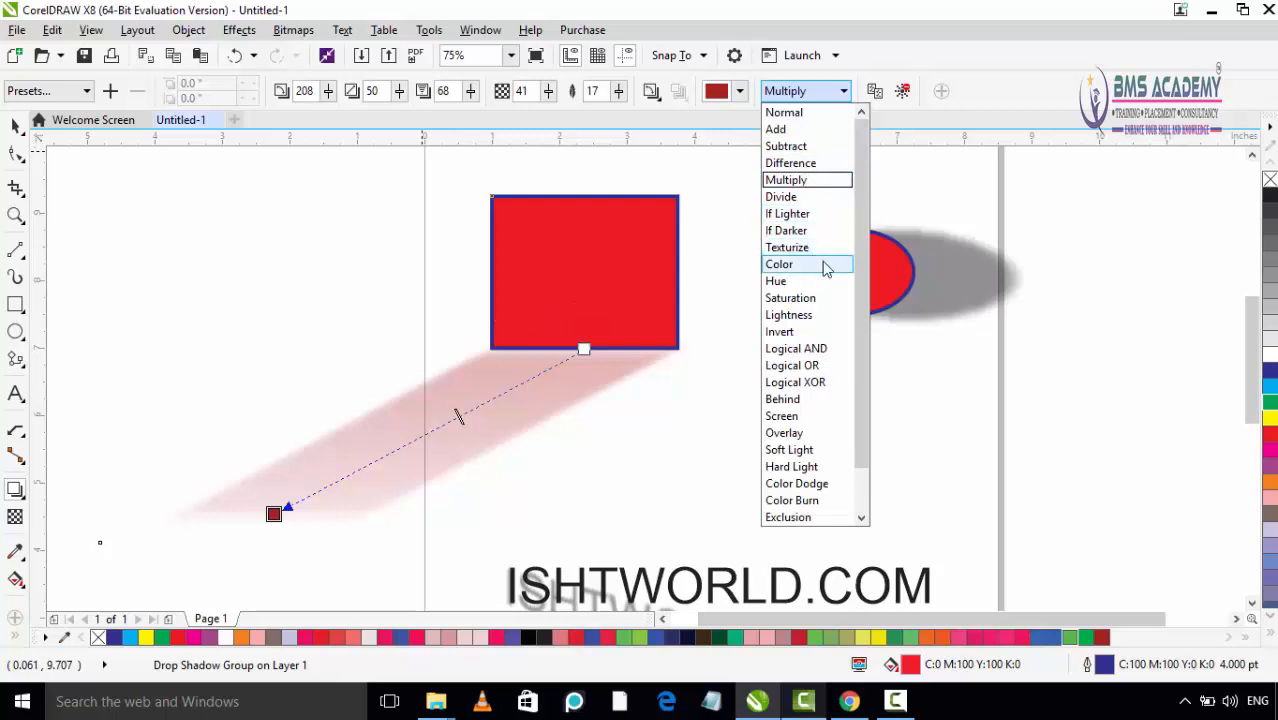
{"action": "left_click", "coordinate": [800, 113]}
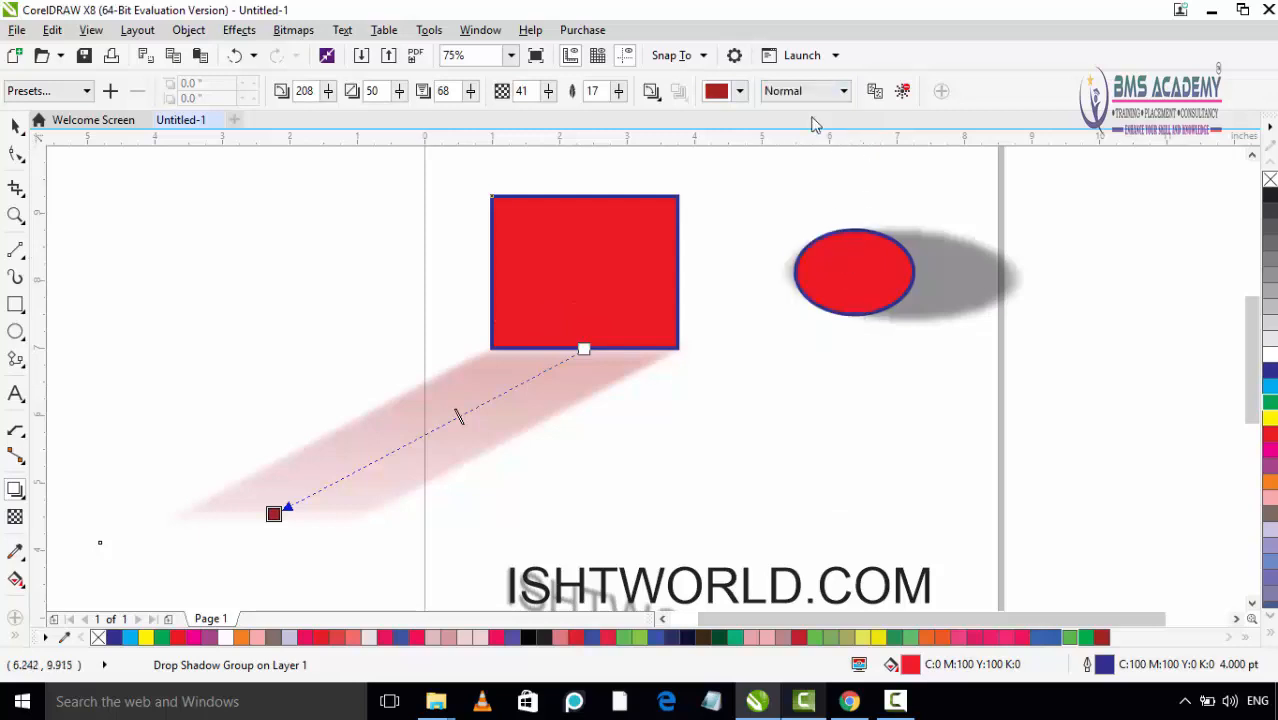
{"action": "left_click", "coordinate": [806, 91]}
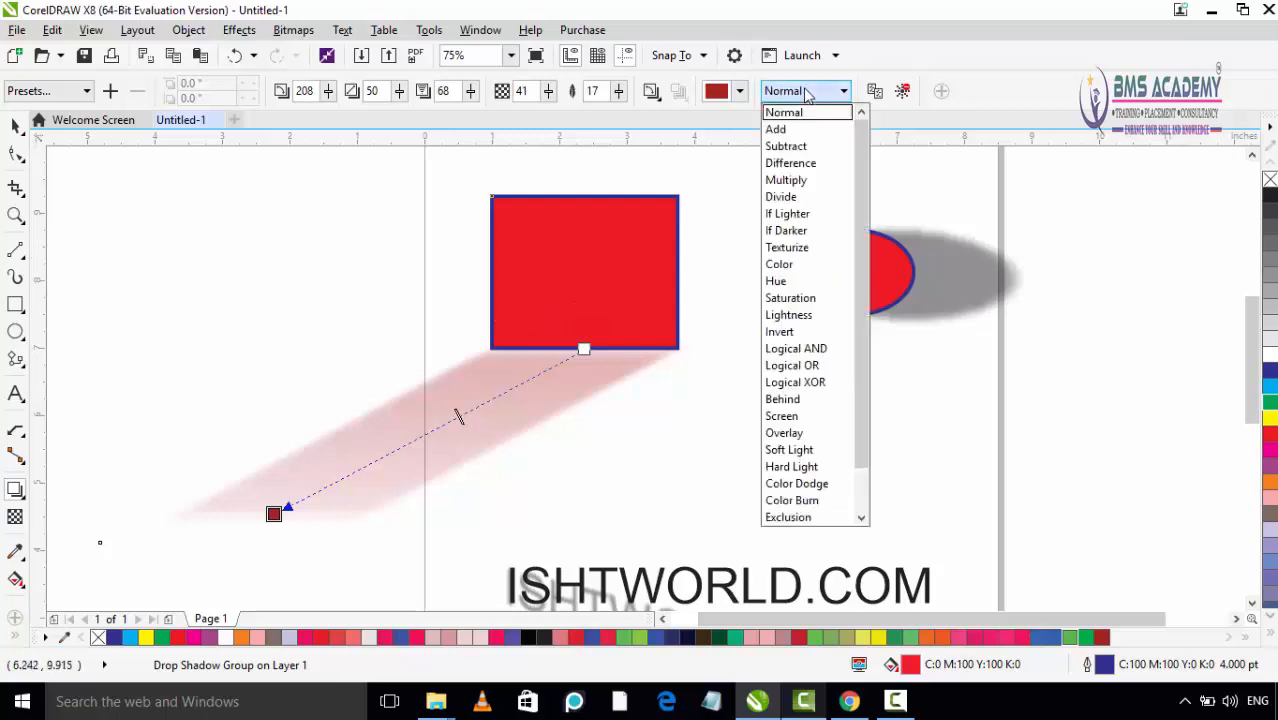
{"action": "left_click", "coordinate": [810, 332]}
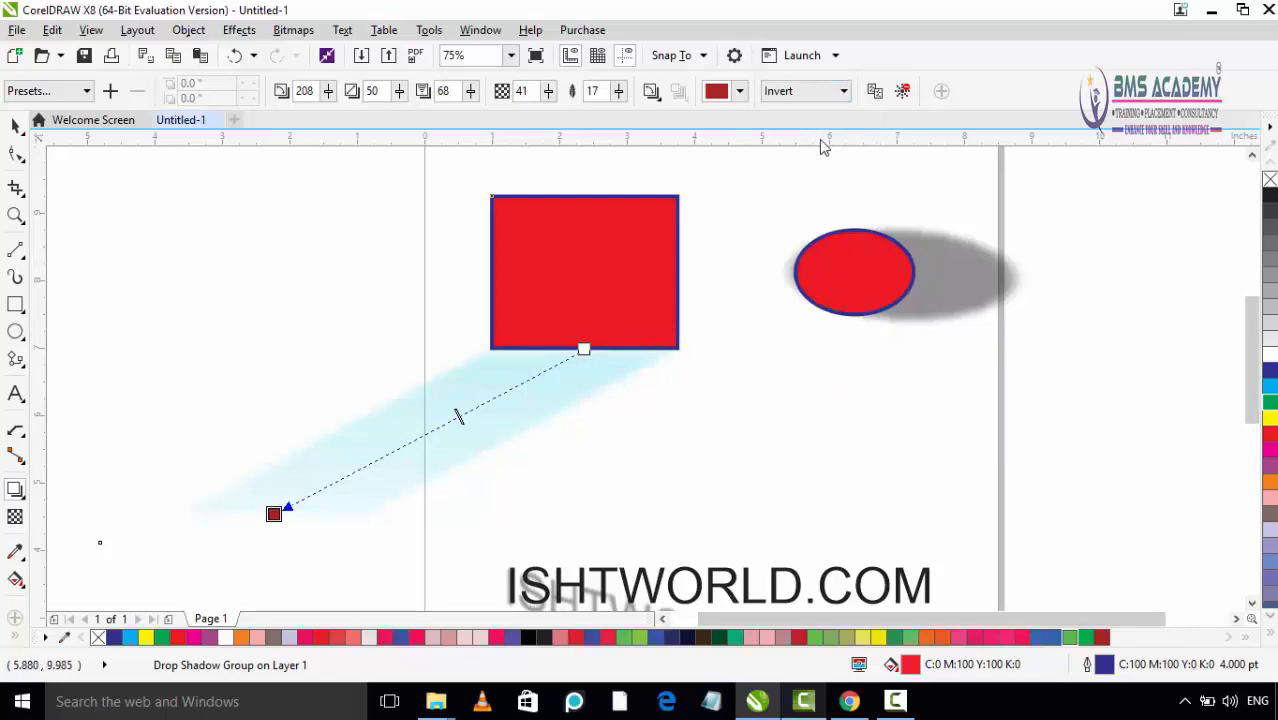
{"action": "left_click", "coordinate": [812, 91]}
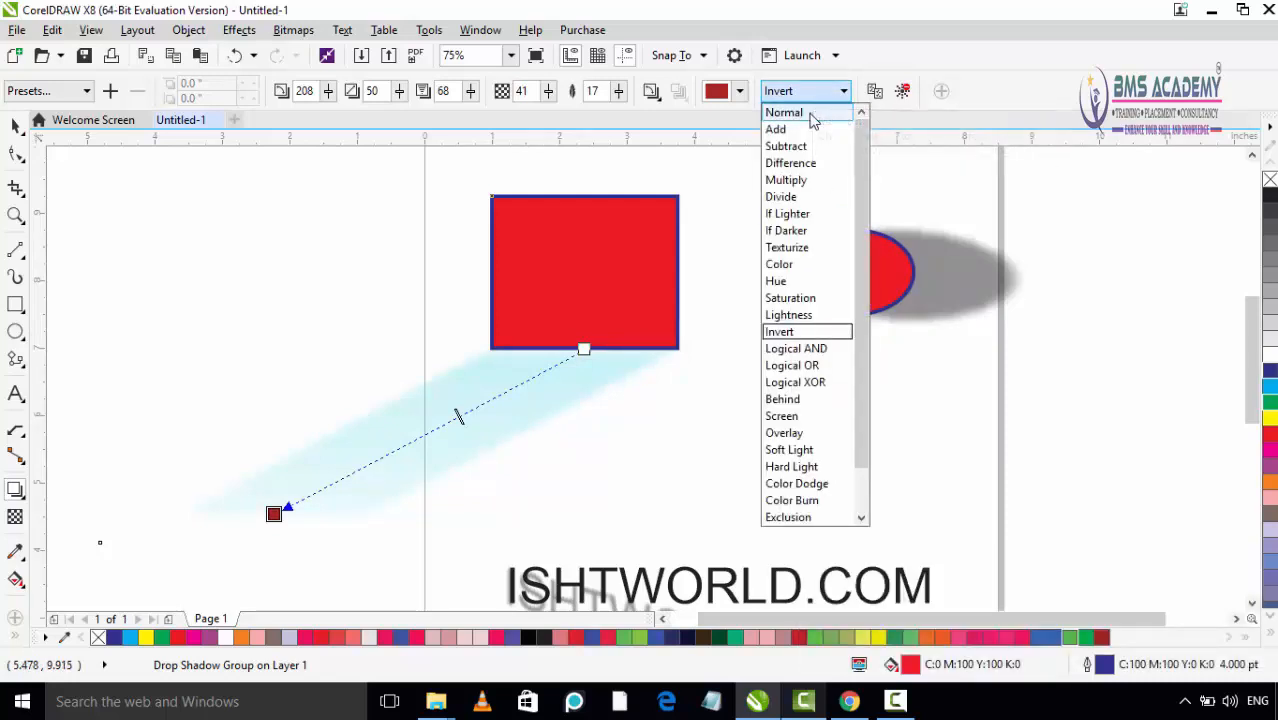
{"action": "left_click", "coordinate": [812, 113]}
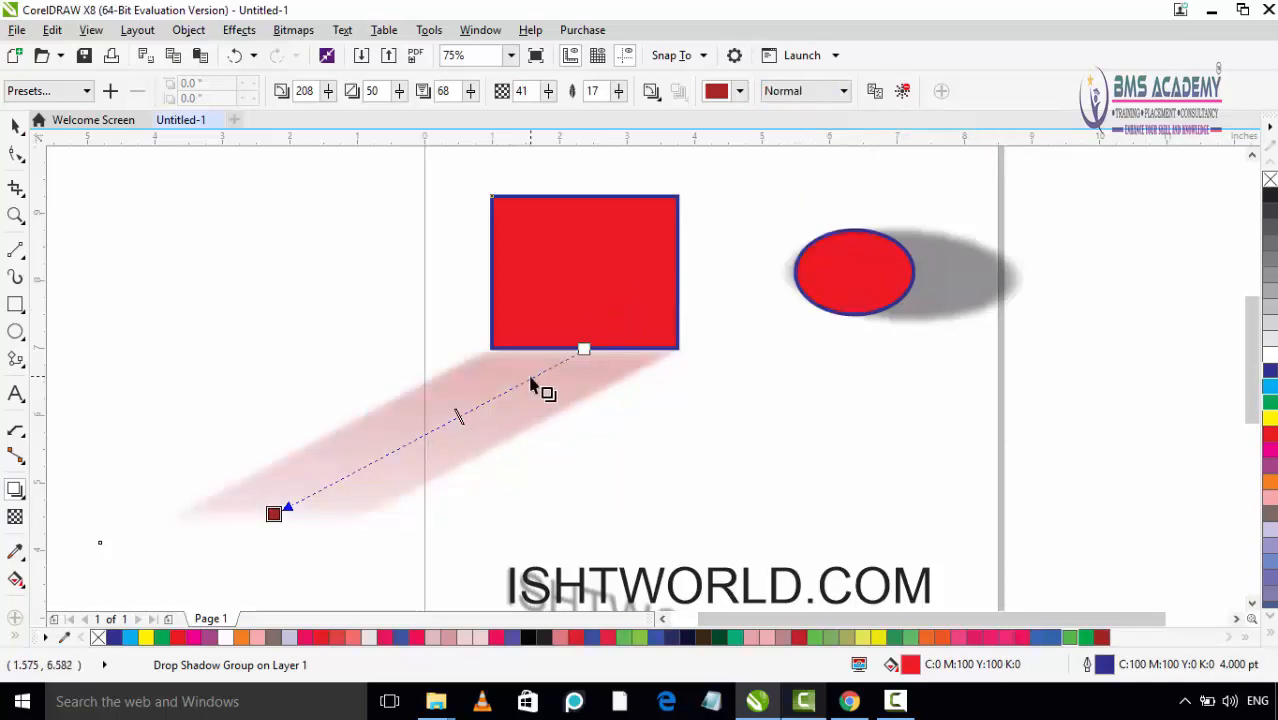
Draw a 2.0 by 1.5 inch rectangle below the ellipse and move it off the page, right of the ellipse.
{"action": "left_click", "coordinate": [875, 92]}
{"action": "scroll", "coordinate": [790, 437], "scroll_direction": "down", "scroll_amount": 2}
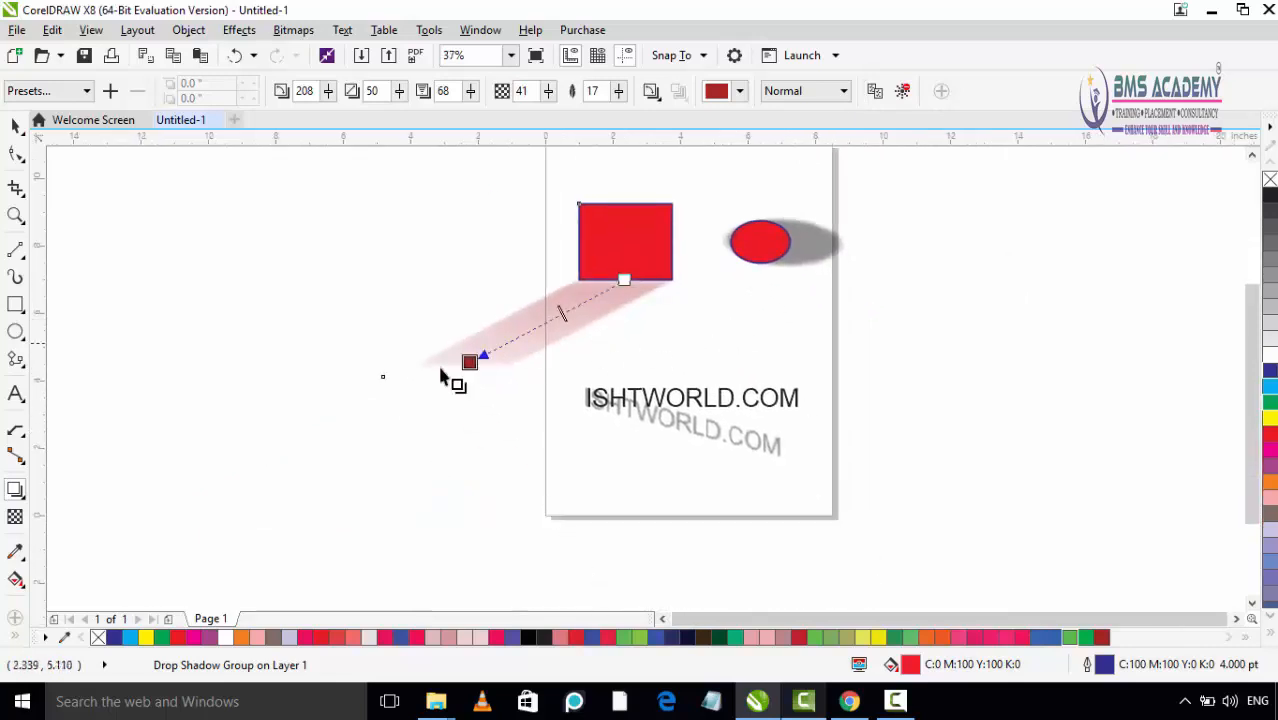
{"action": "left_click", "coordinate": [16, 304]}
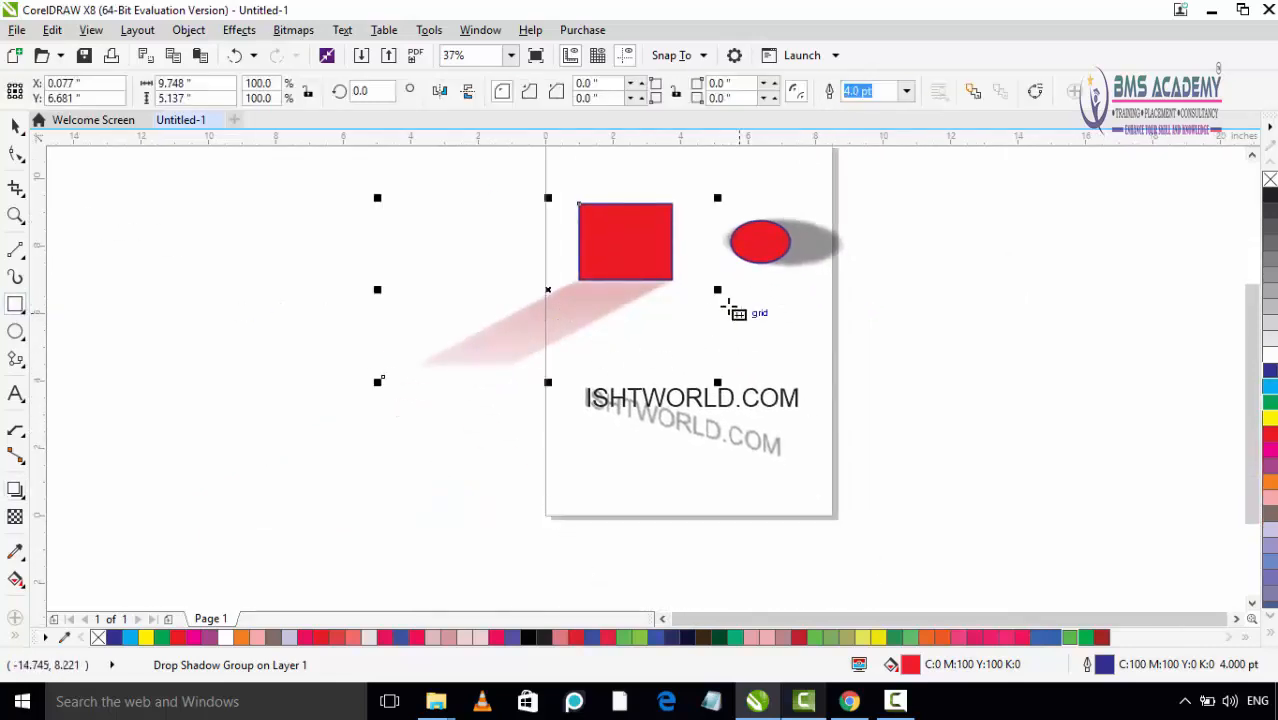
{"action": "left_click_drag", "start_coordinate": [729, 303], "coordinate": [802, 358]}
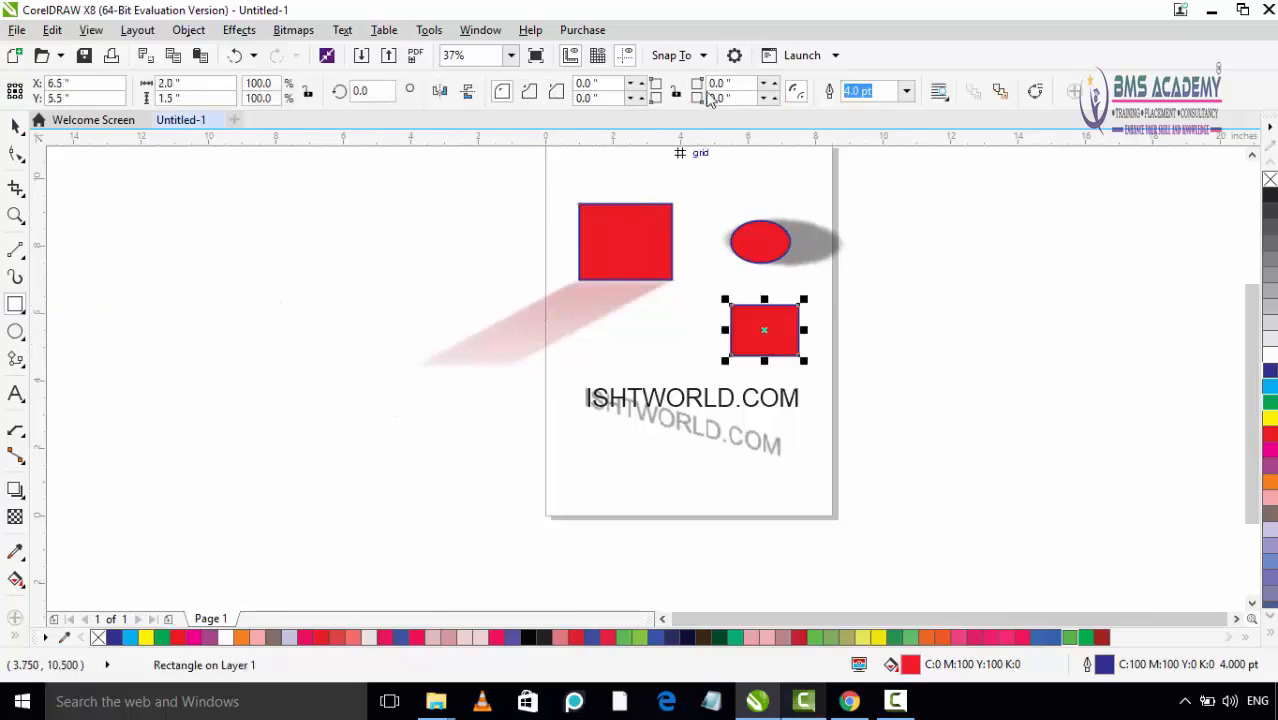
{"action": "left_click", "coordinate": [15, 124]}
{"action": "left_click", "coordinate": [617, 263]}
{"action": "left_click", "coordinate": [587, 315]}
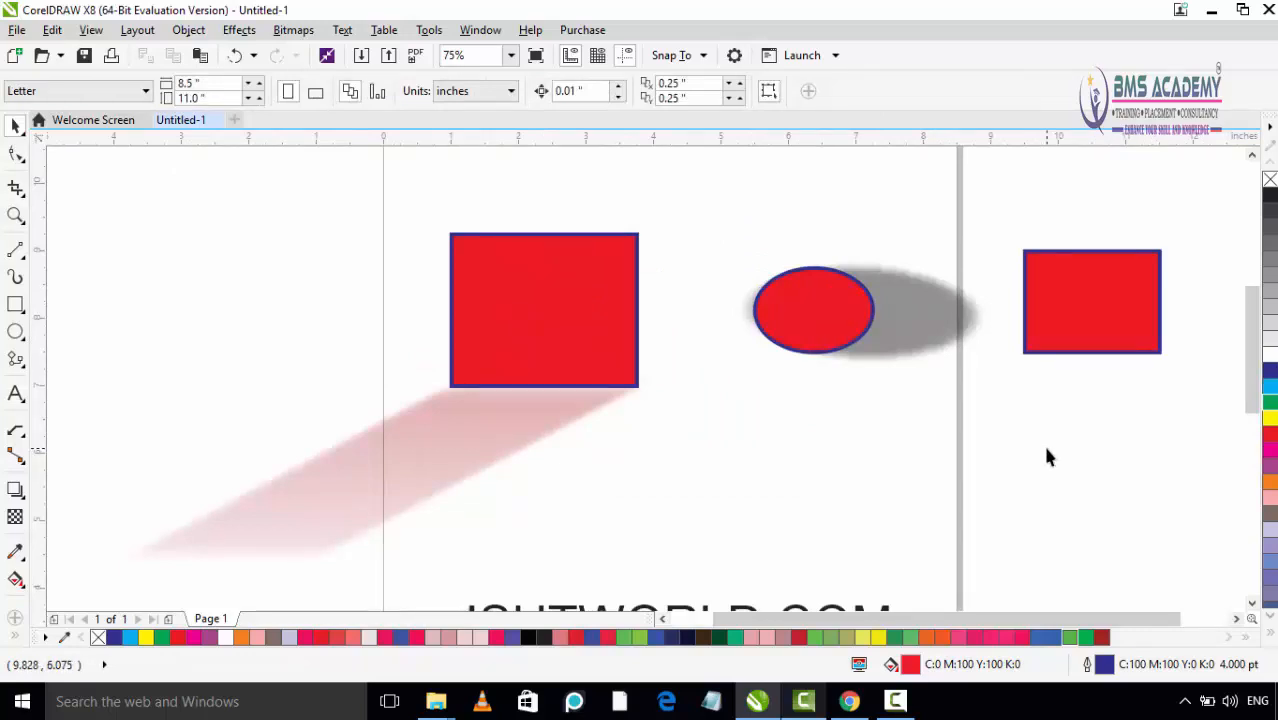
Copy the large rectangle's drop shadow properties to the small rectangle beside the page.
{"action": "left_click", "coordinate": [1104, 318]}
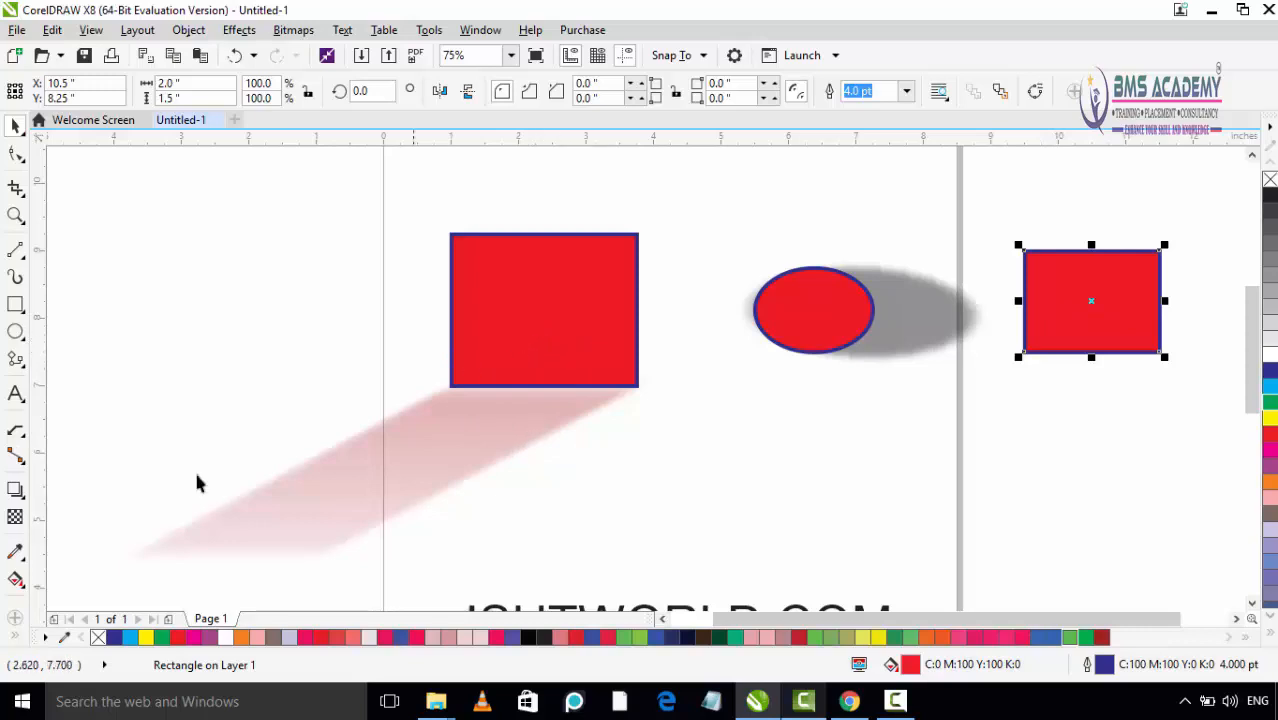
{"action": "left_click", "coordinate": [14, 490]}
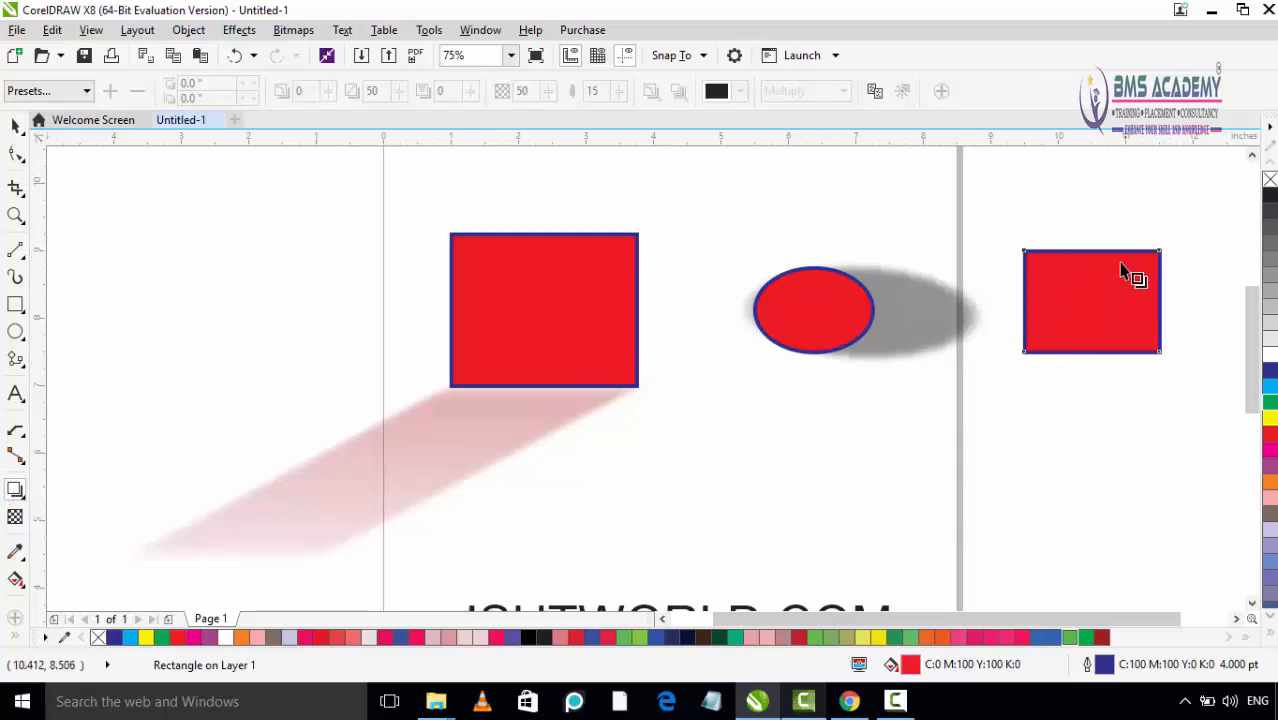
{"action": "left_click", "coordinate": [876, 95]}
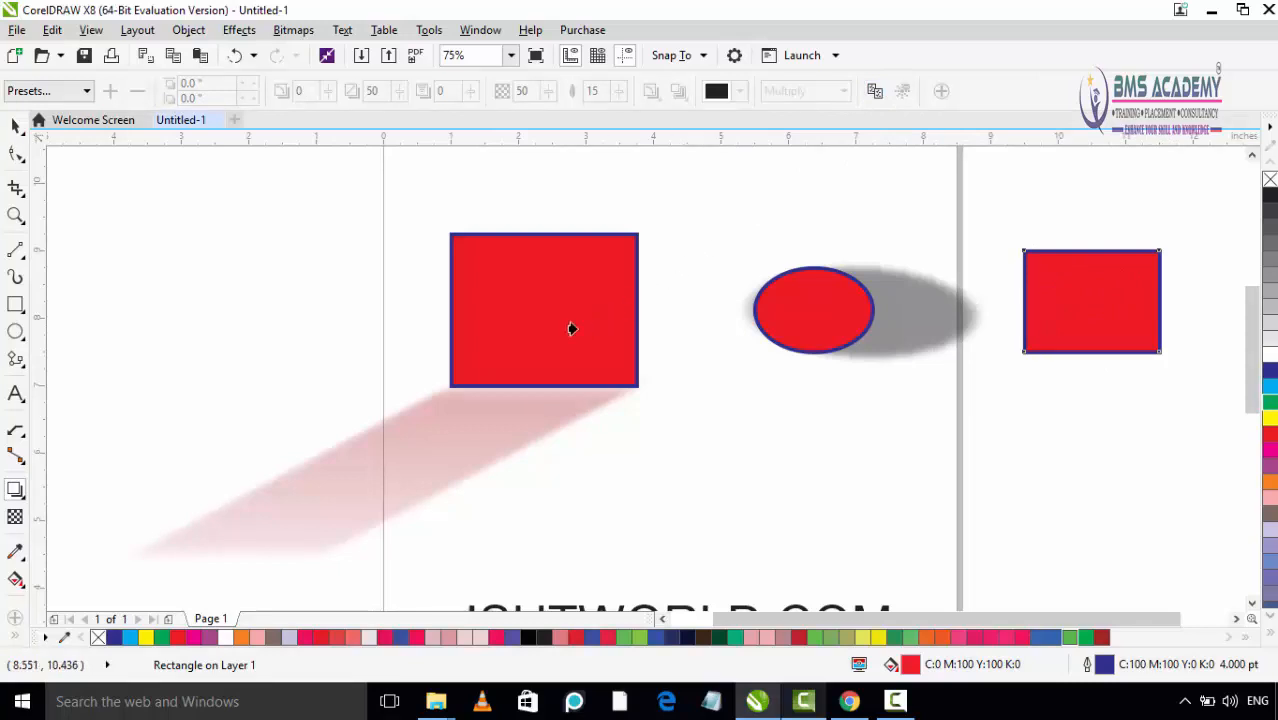
{"action": "left_click", "coordinate": [445, 425]}
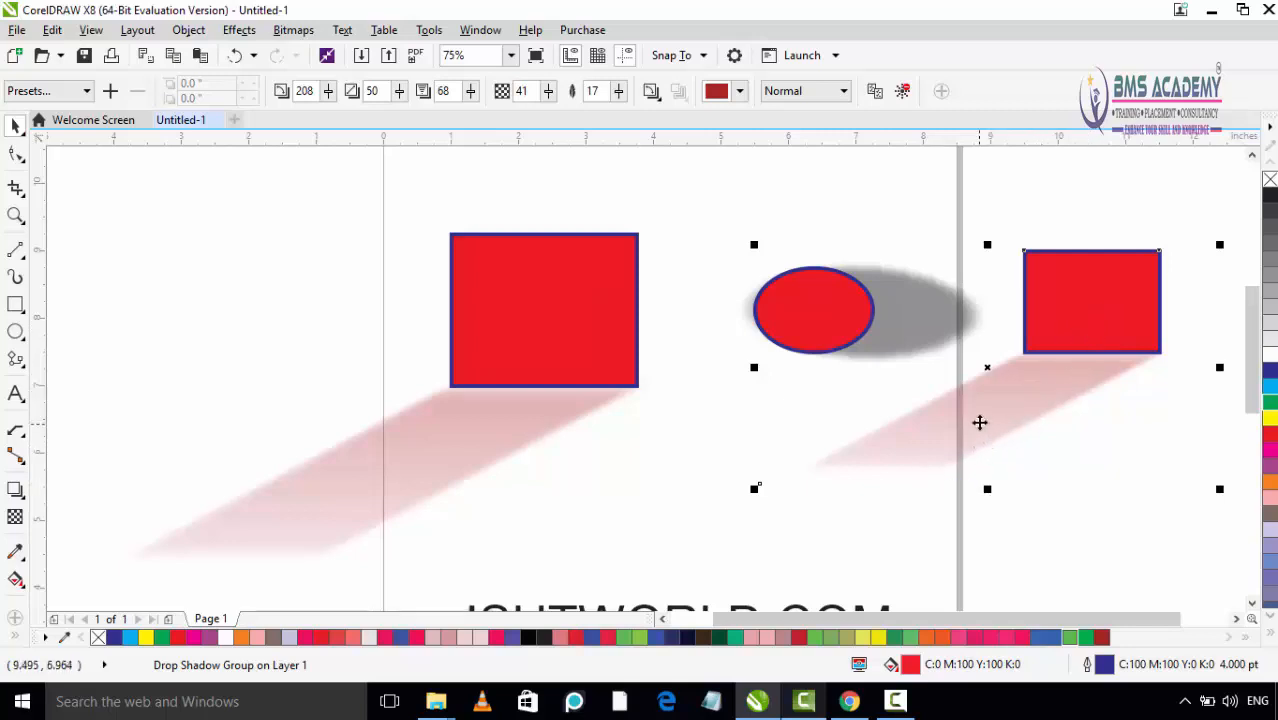
{"action": "key", "text": "ctrl+z"}
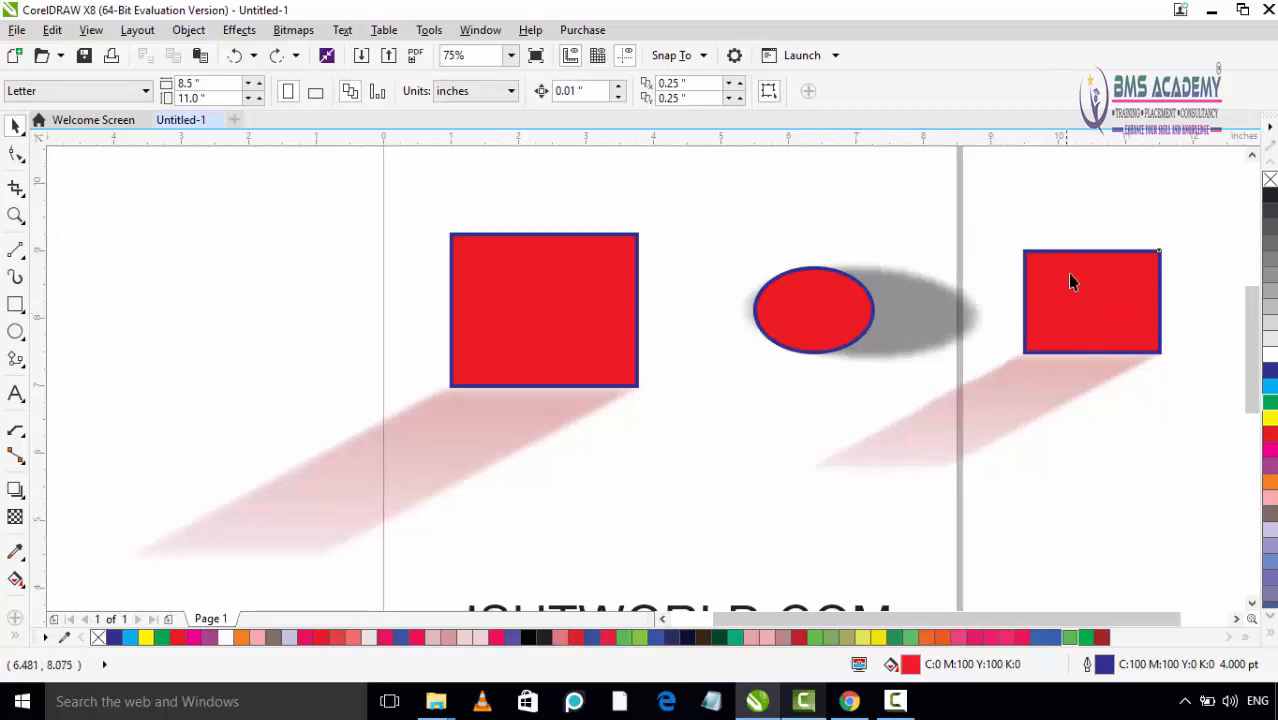
Try to copy the small rectangle's drop shadow properties onto the ellipse.
{"action": "left_click", "coordinate": [832, 318]}
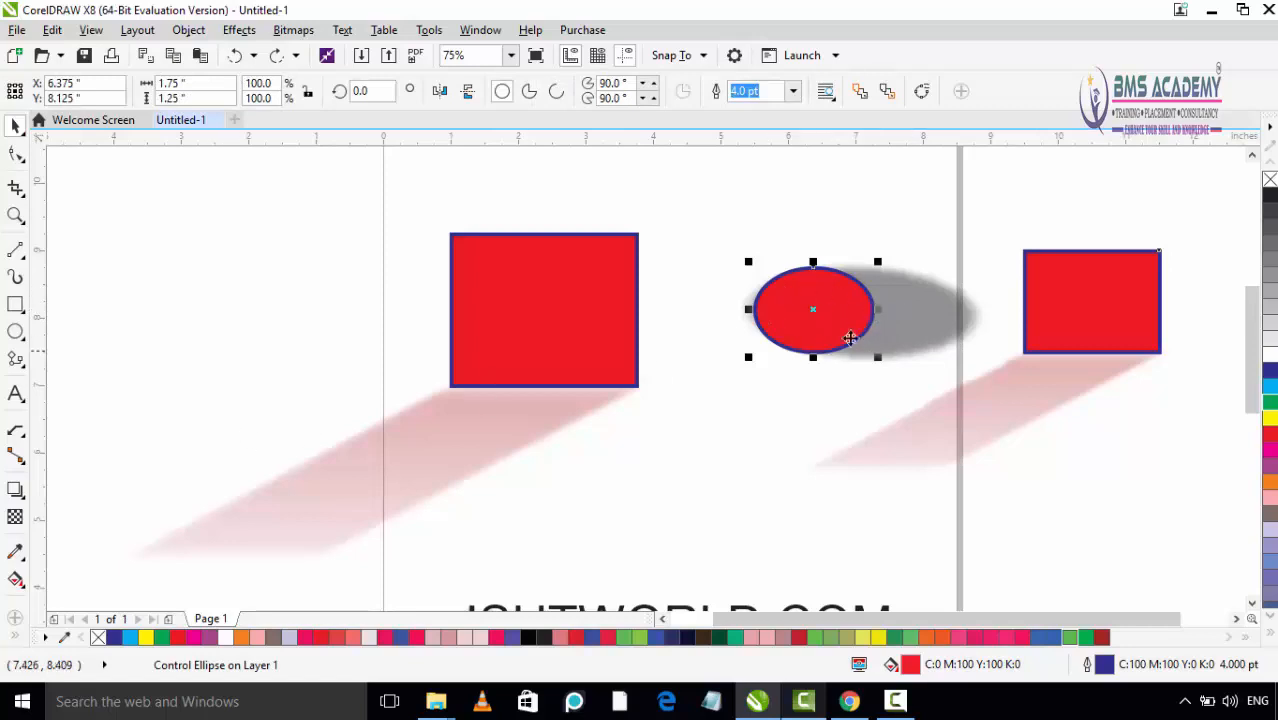
{"action": "left_click", "coordinate": [16, 489]}
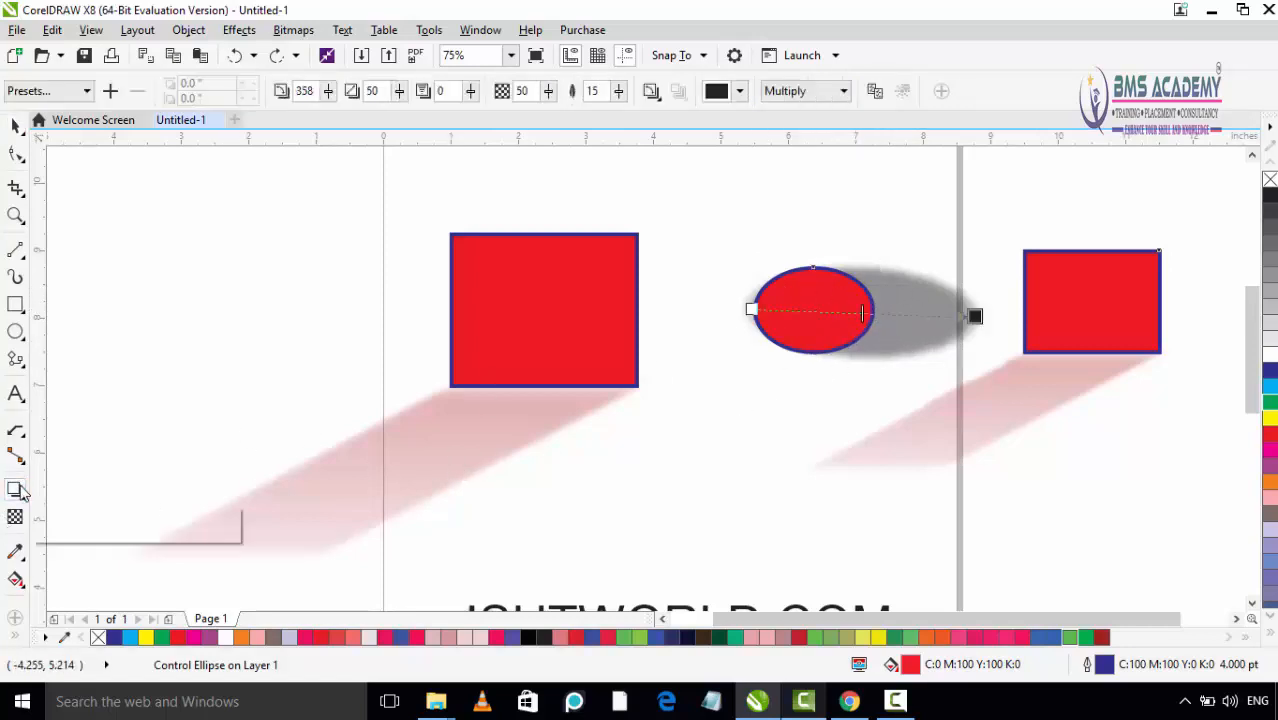
{"action": "left_click", "coordinate": [876, 93]}
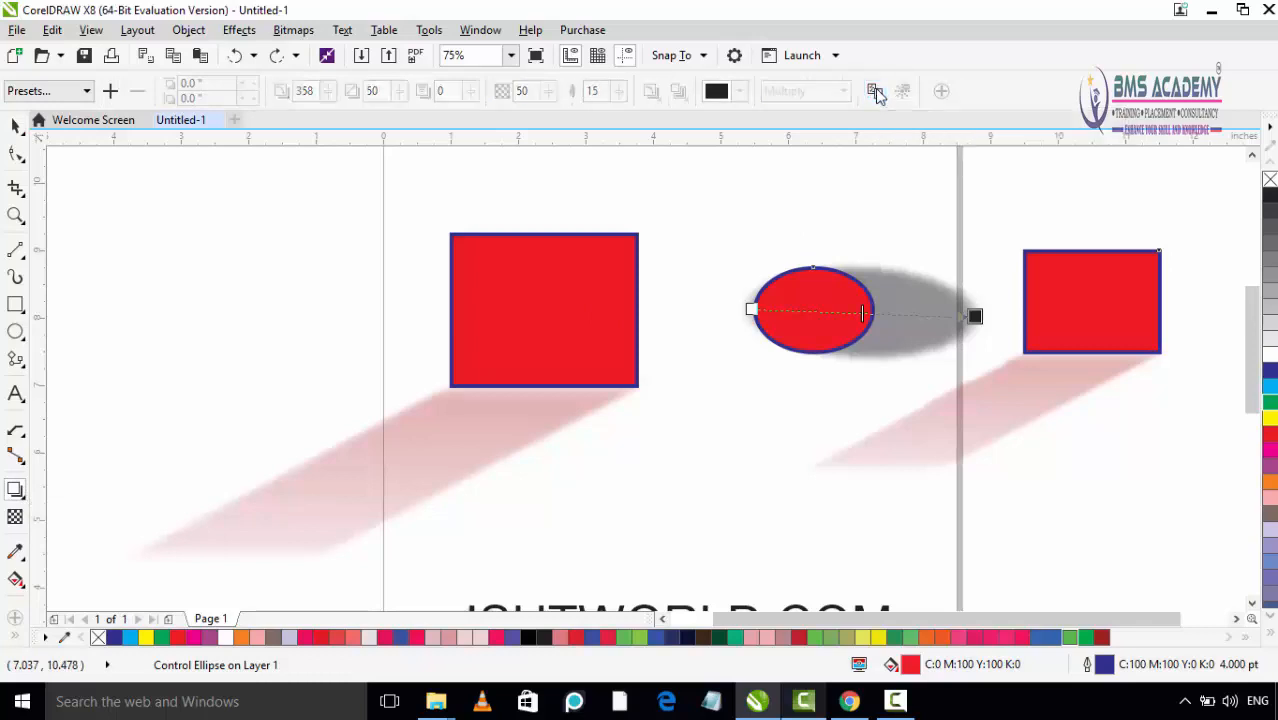
{"action": "left_click", "coordinate": [993, 405]}
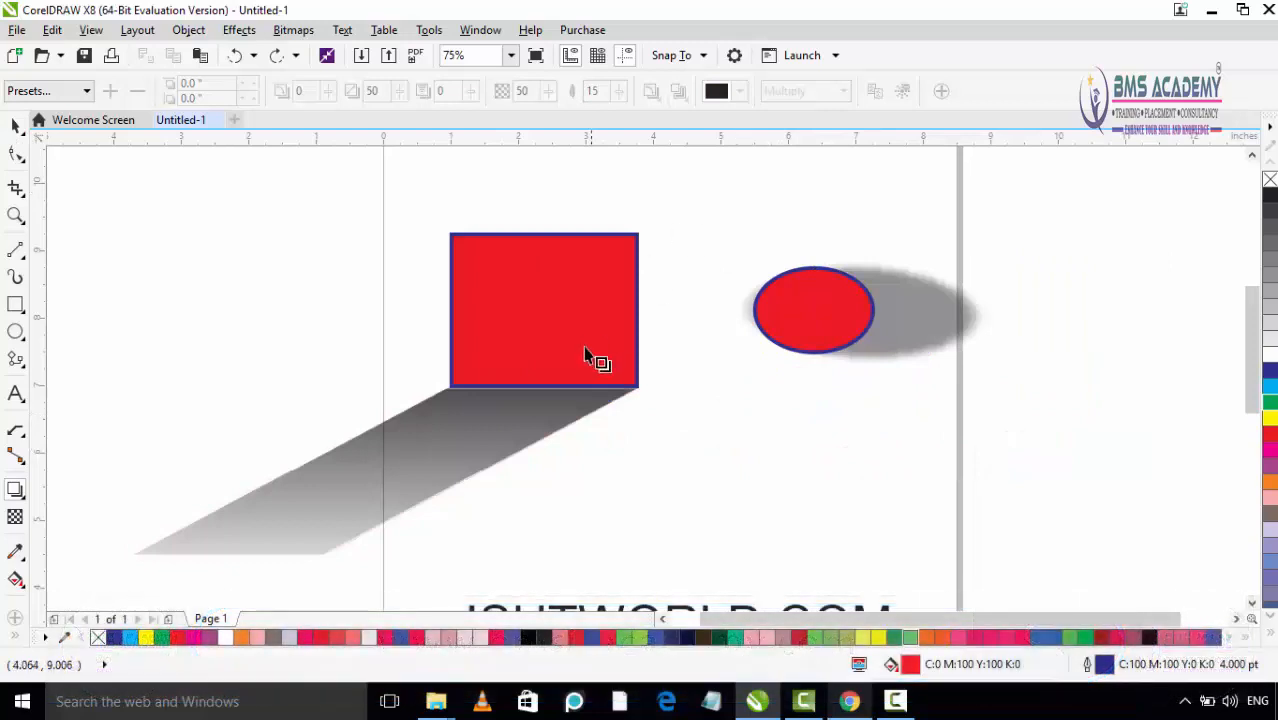
Clear the drop shadows from the large rectangle and the ellipse.
{"action": "left_click", "coordinate": [530, 425]}
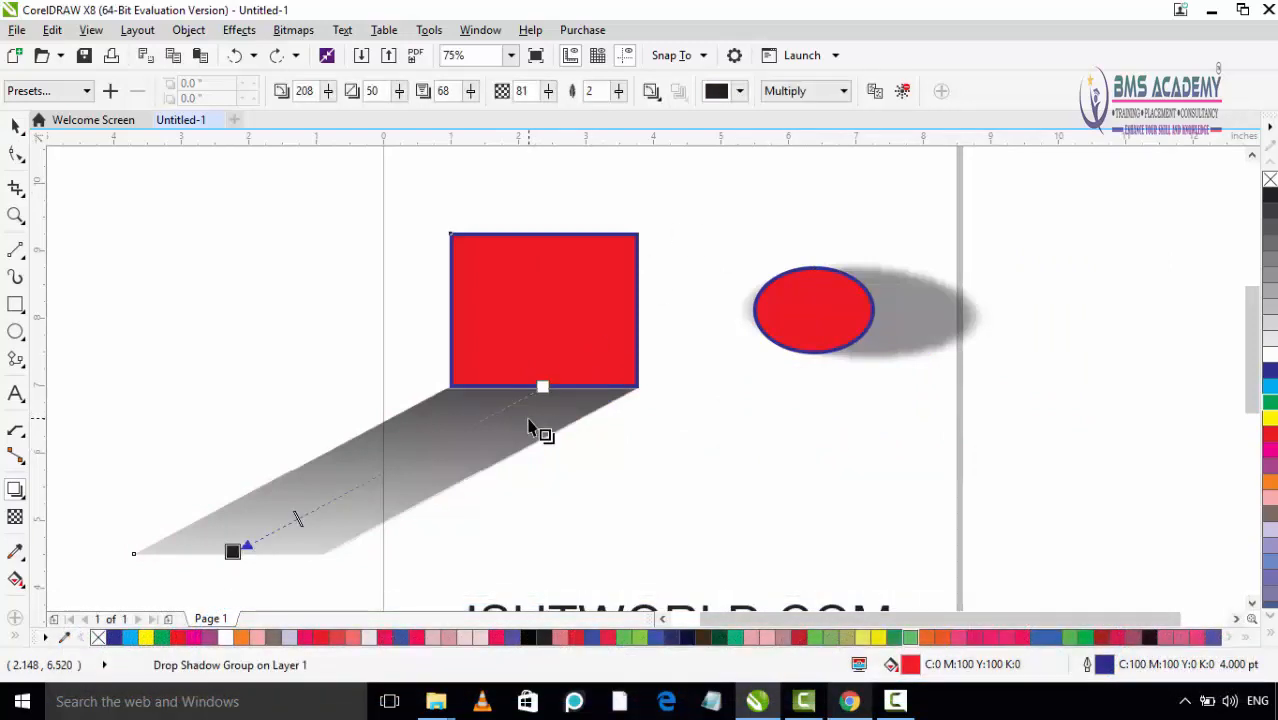
{"action": "left_click", "coordinate": [903, 91]}
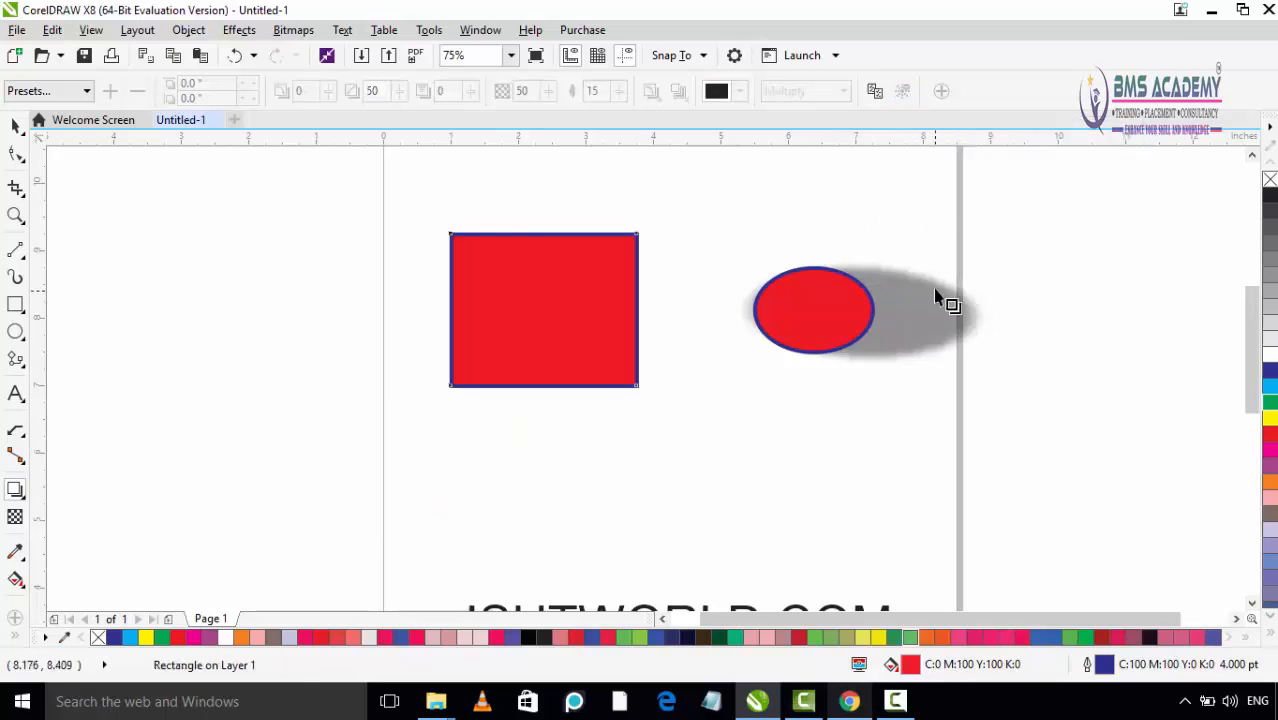
{"action": "left_click", "coordinate": [941, 321]}
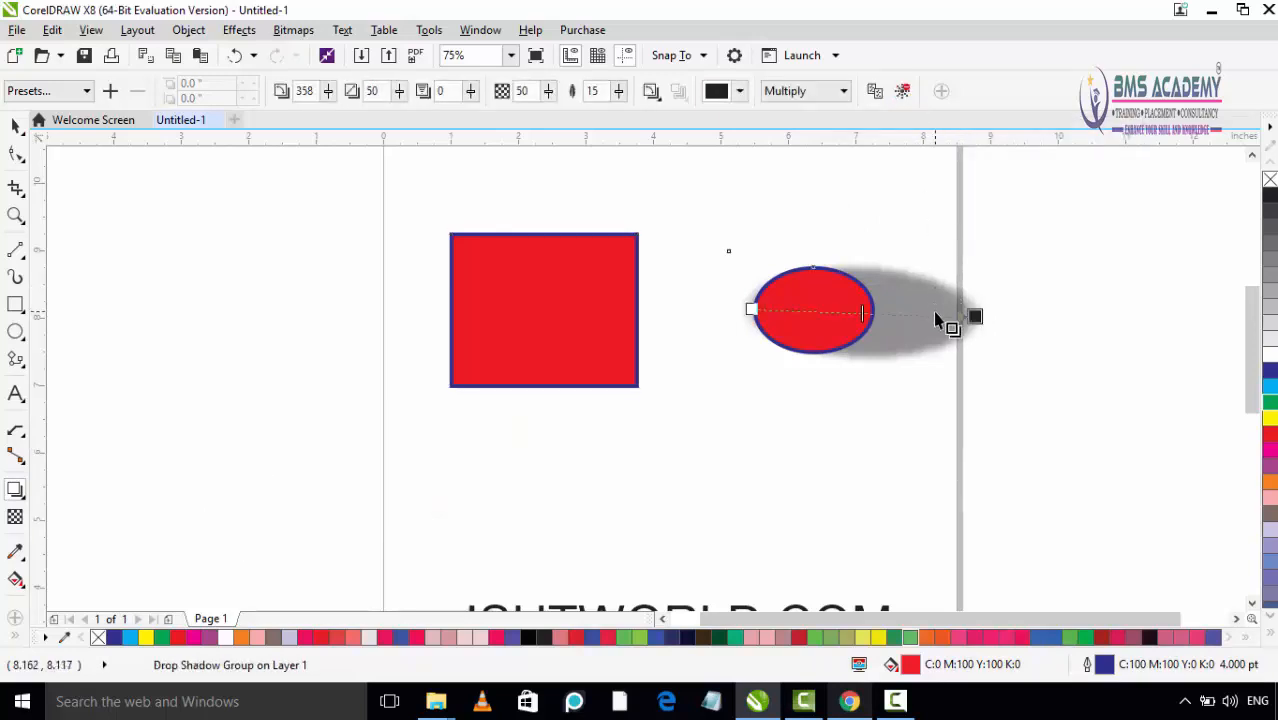
{"action": "left_click", "coordinate": [899, 93]}
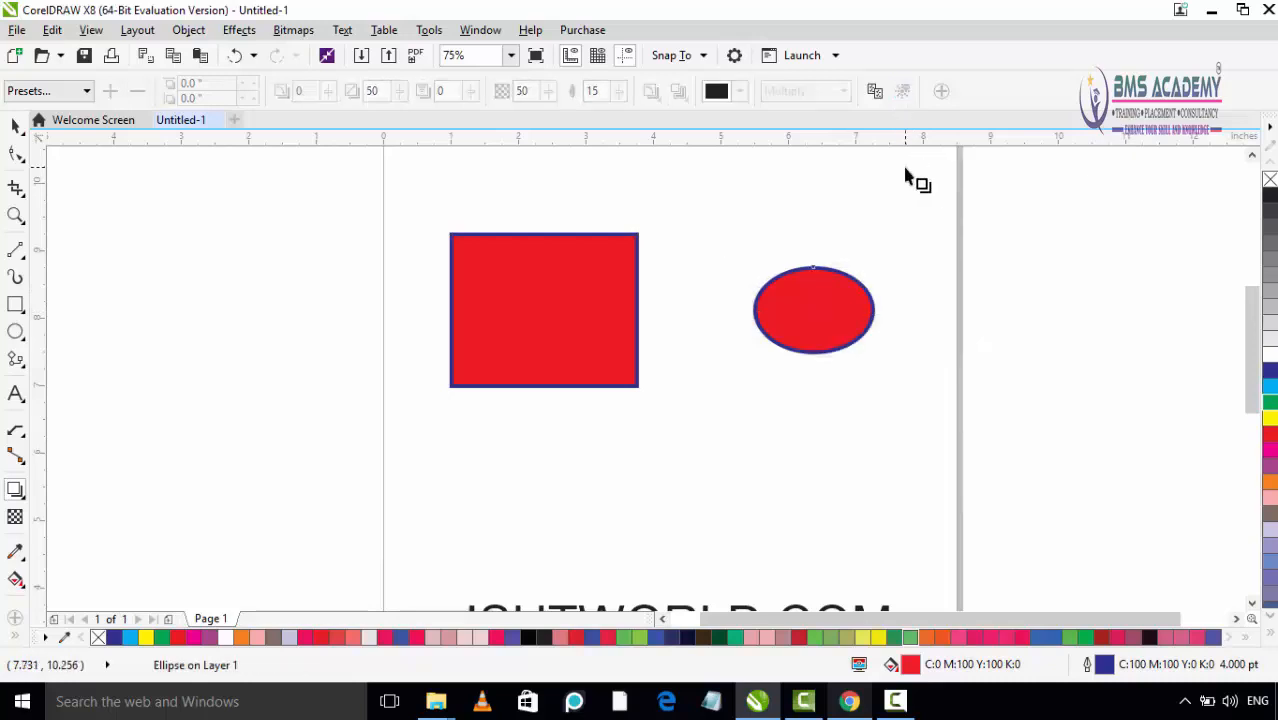